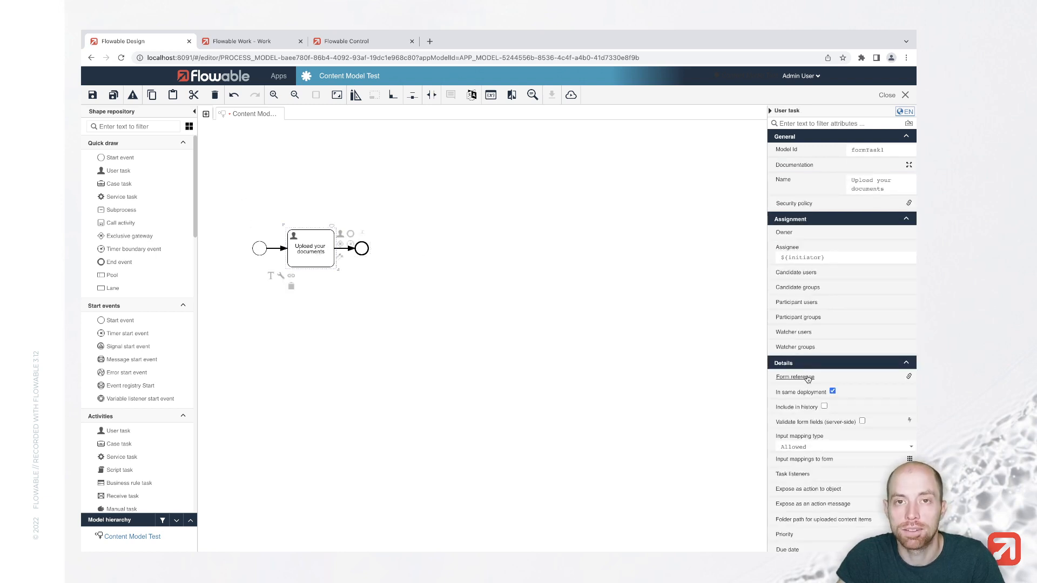
Create a new form named Document Upload Form with the key documentUploadForm as the user task's form reference.
click(808, 378)
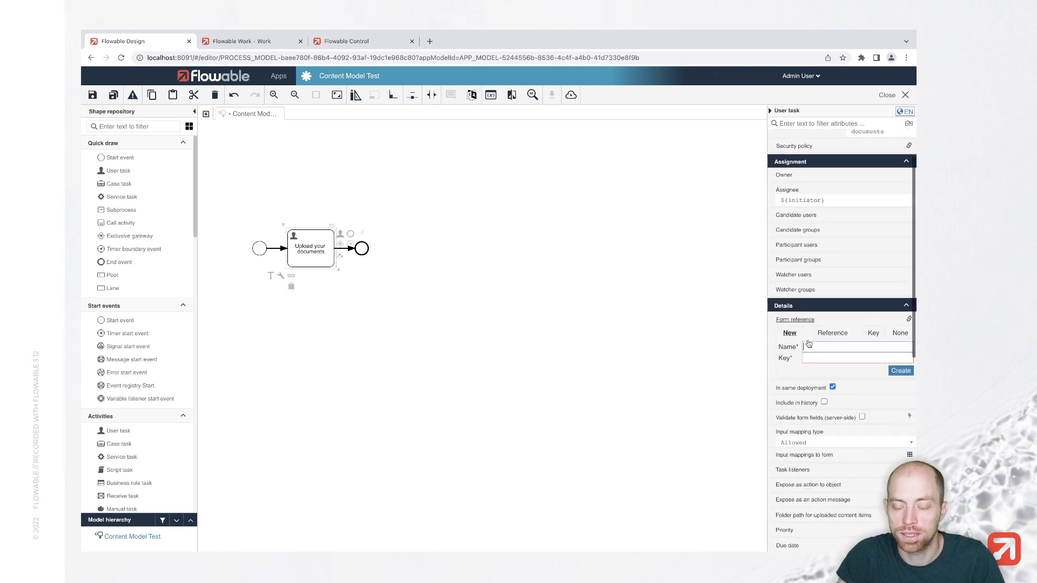
text(Content Model Upload)
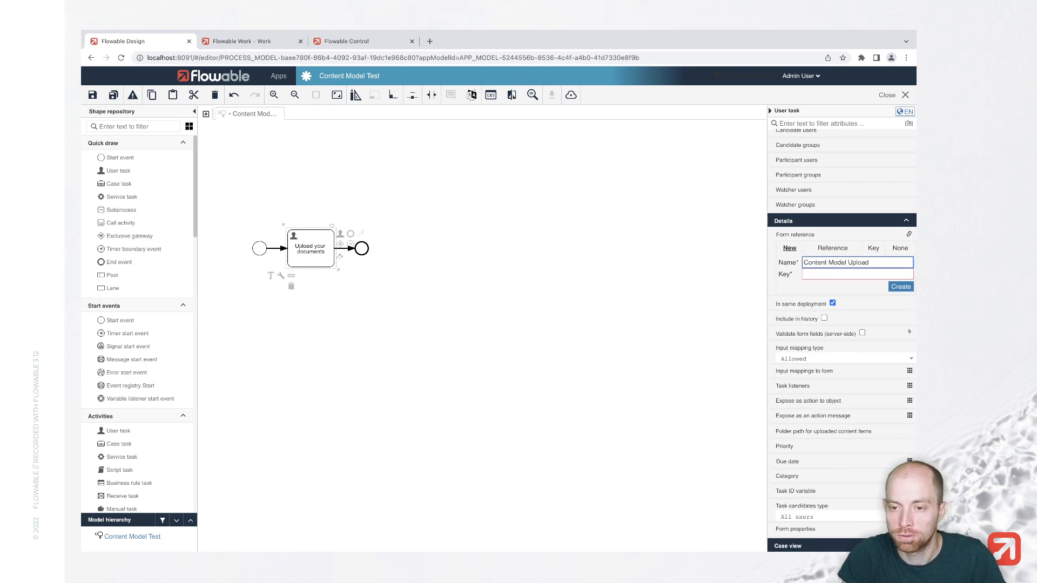
key(ctrl+a)
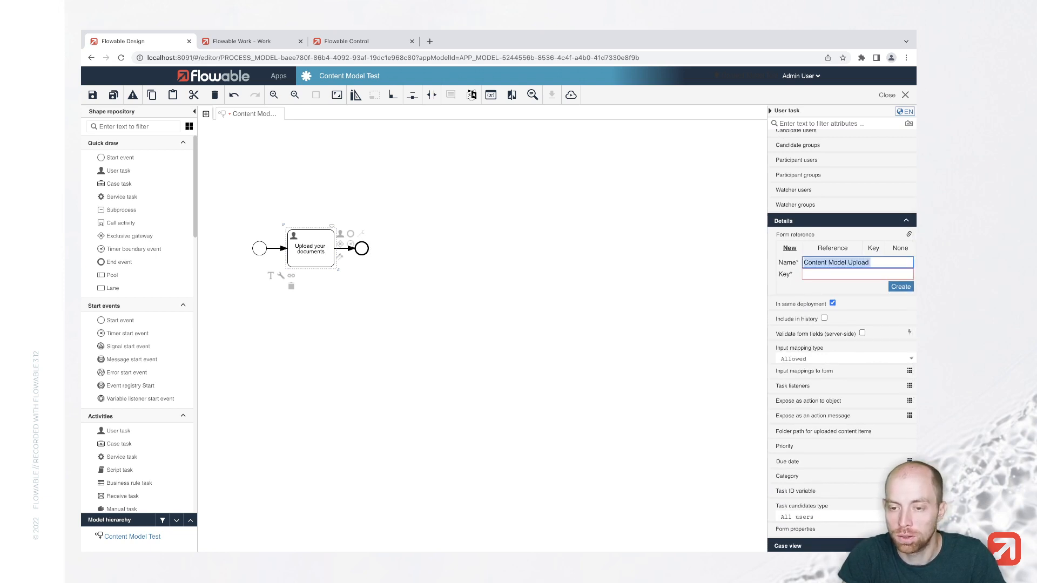
text(Docum)
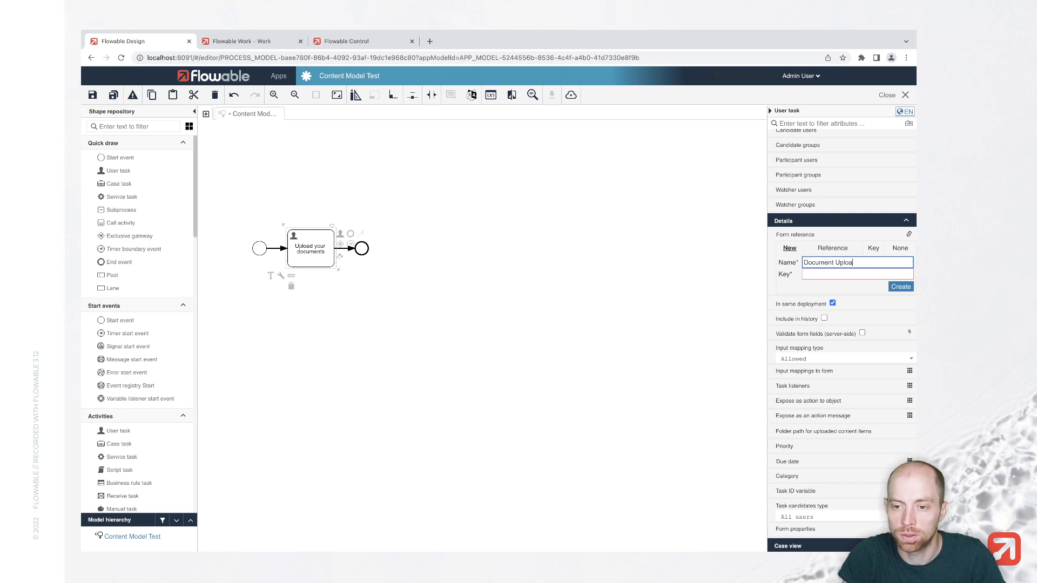
text(ent Upload Form)
key(Tab)
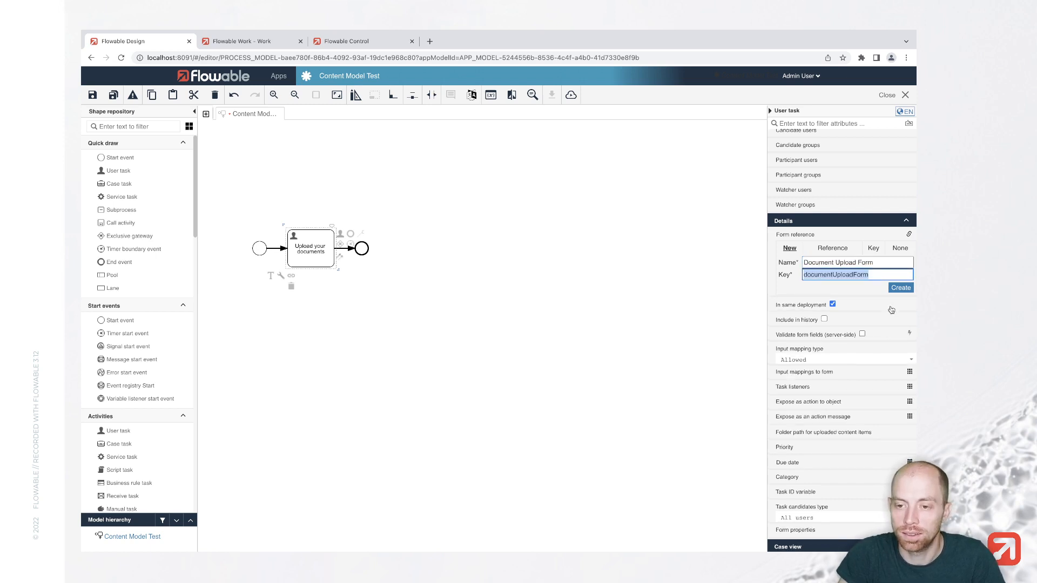
click(895, 288)
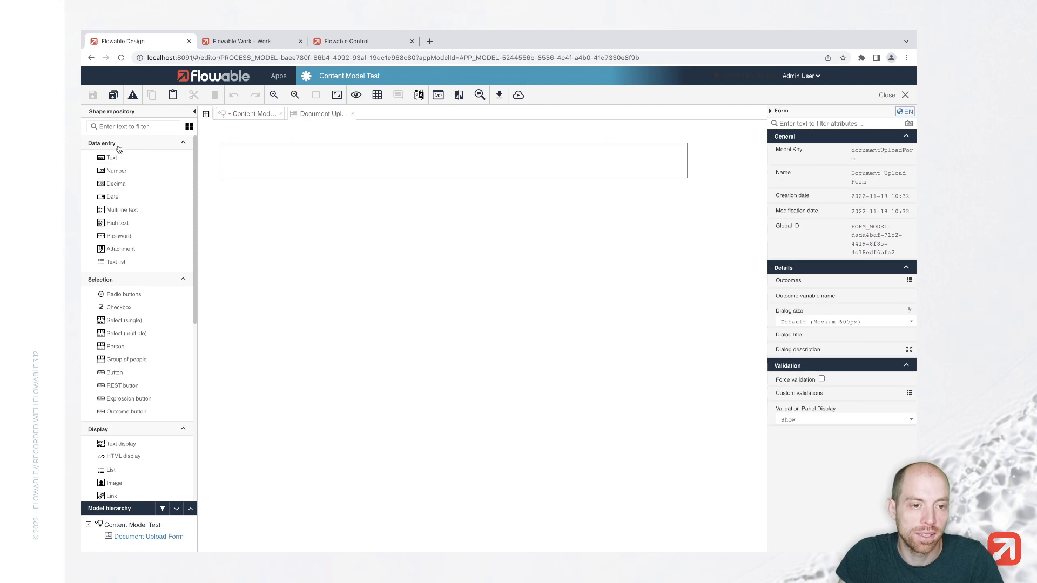
Add an Attachment field to the form and label it Documents.
click(125, 126)
text(attach)
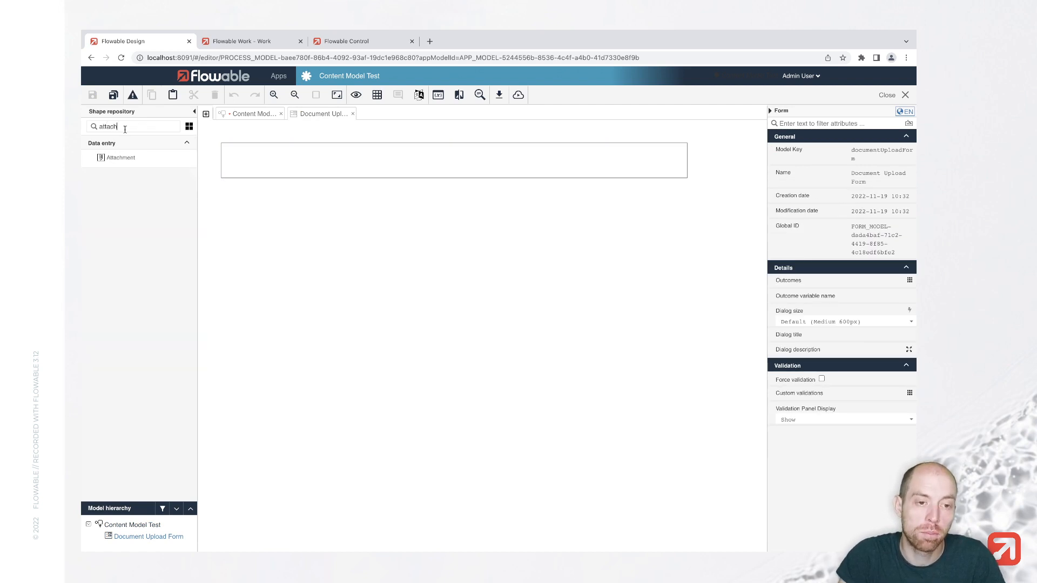
drag(121, 157, 280, 162)
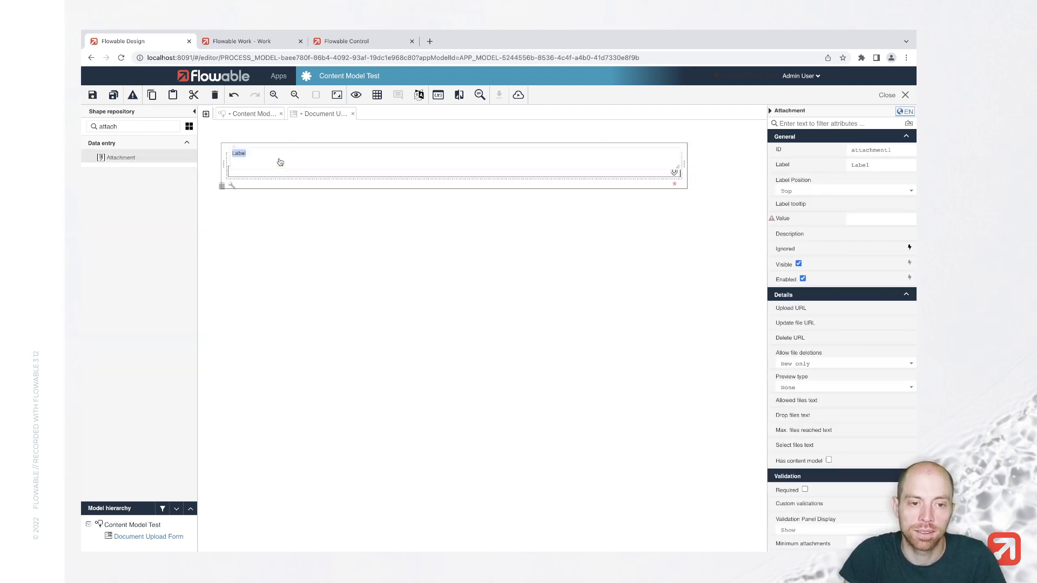
text(Documents)
key(Return)
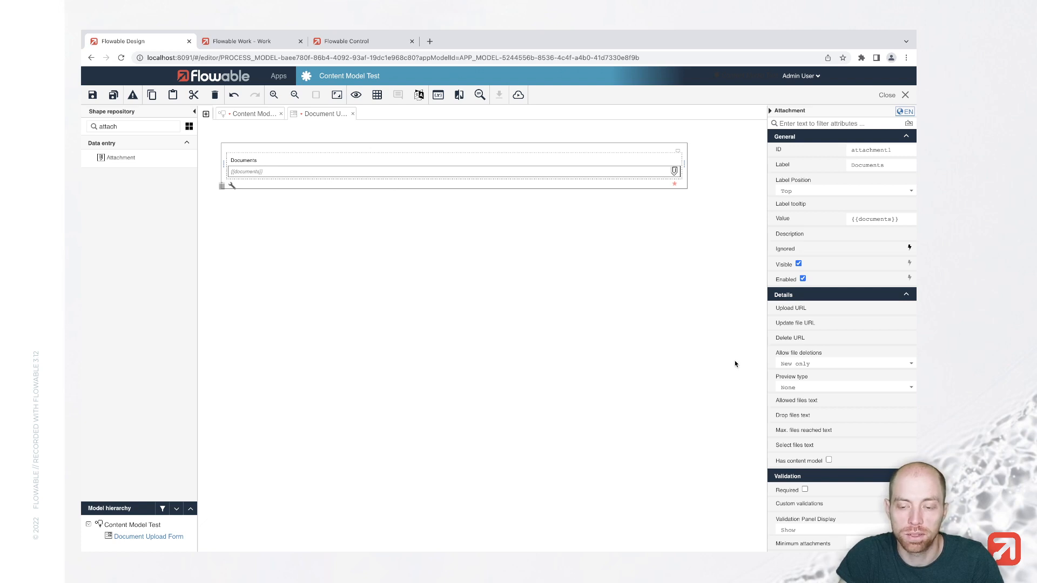
Enable Has content model and Require content model for the Documents attachment field, and save all models.
scroll(791, 394, down, 3)
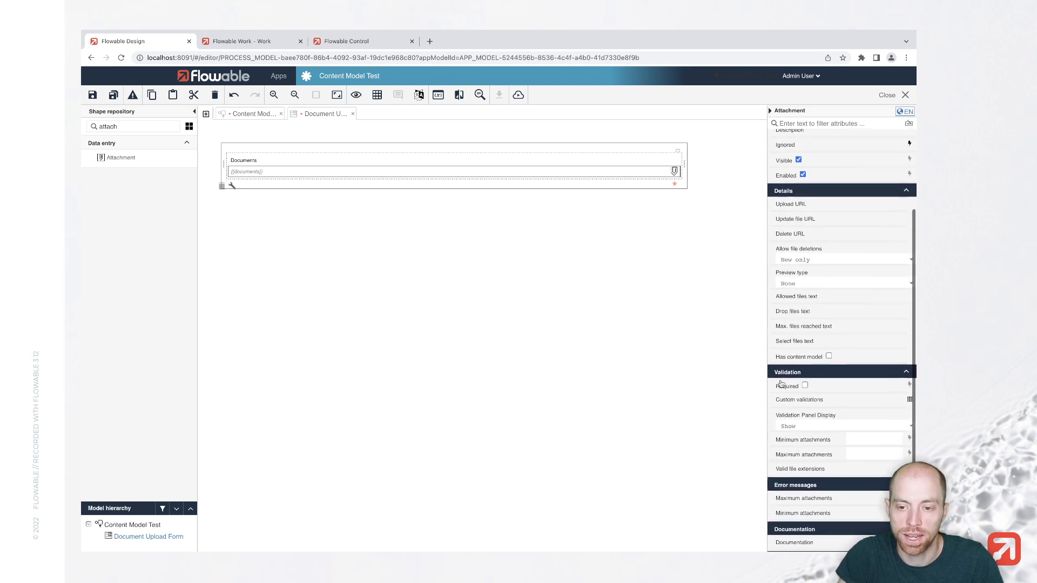
click(829, 349)
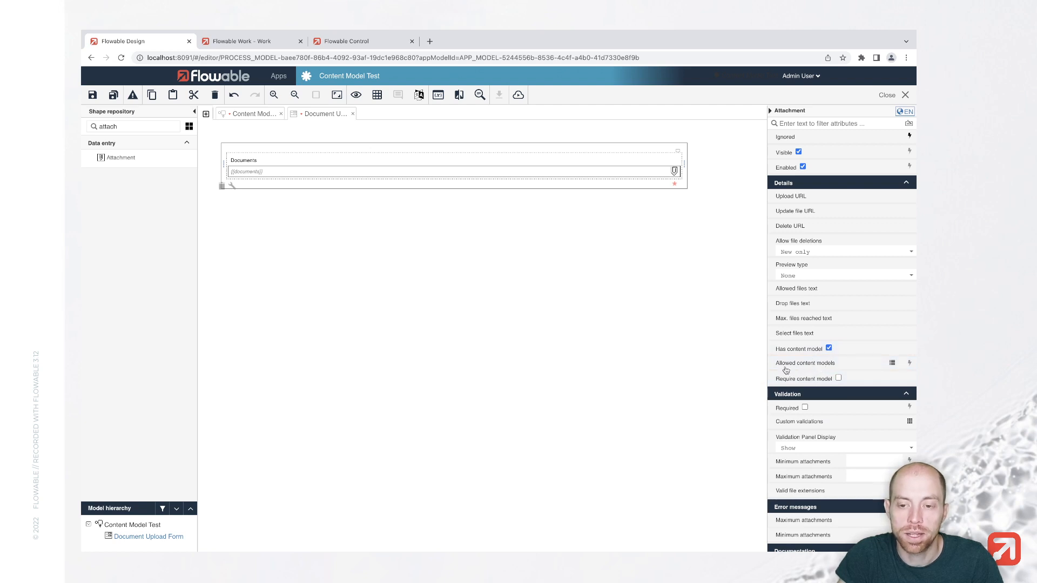
click(838, 379)
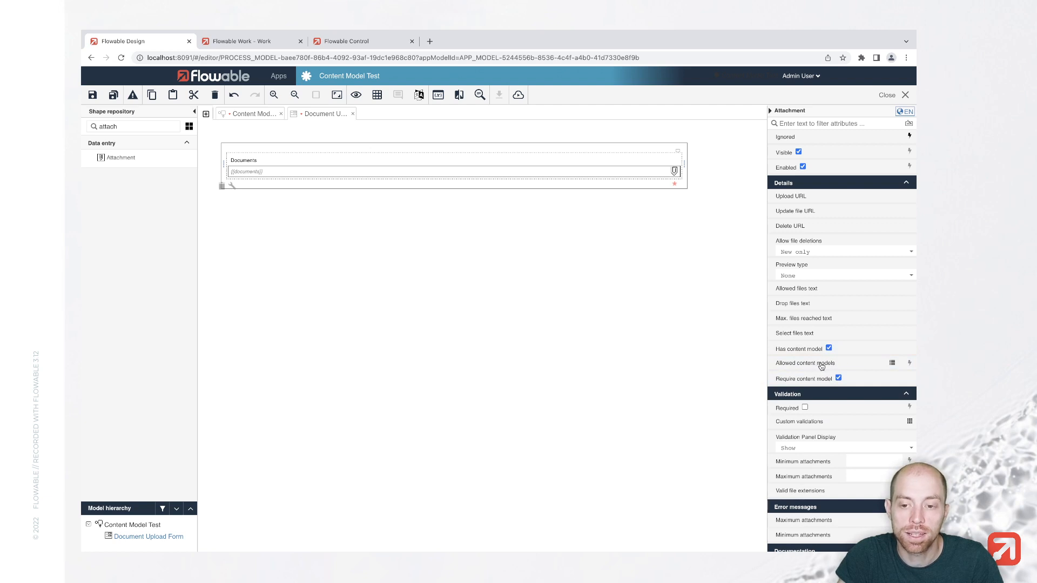
click(822, 366)
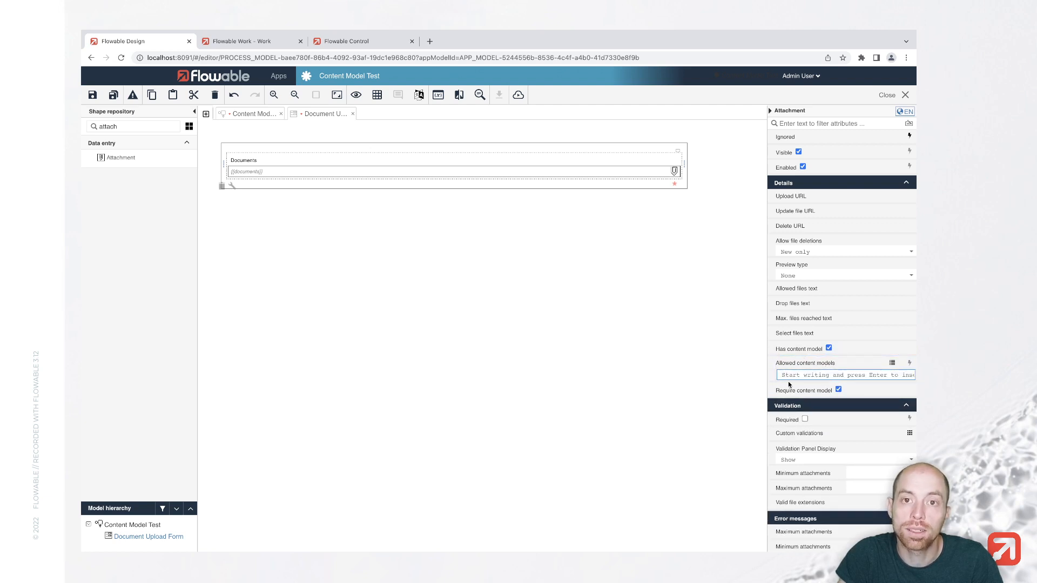
click(114, 95)
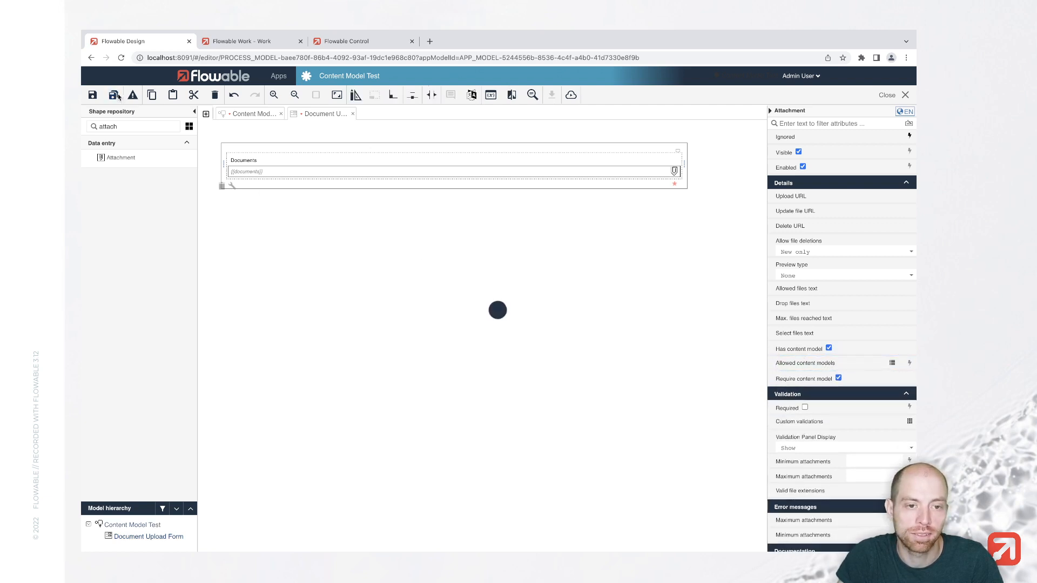
Create a new content model named Passport with the key passport.
click(208, 114)
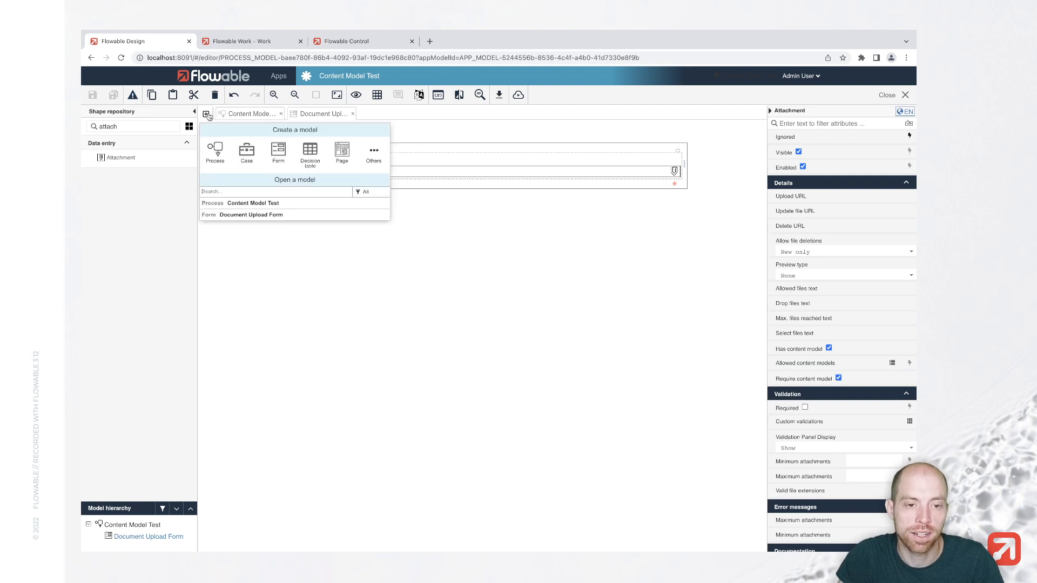
click(374, 156)
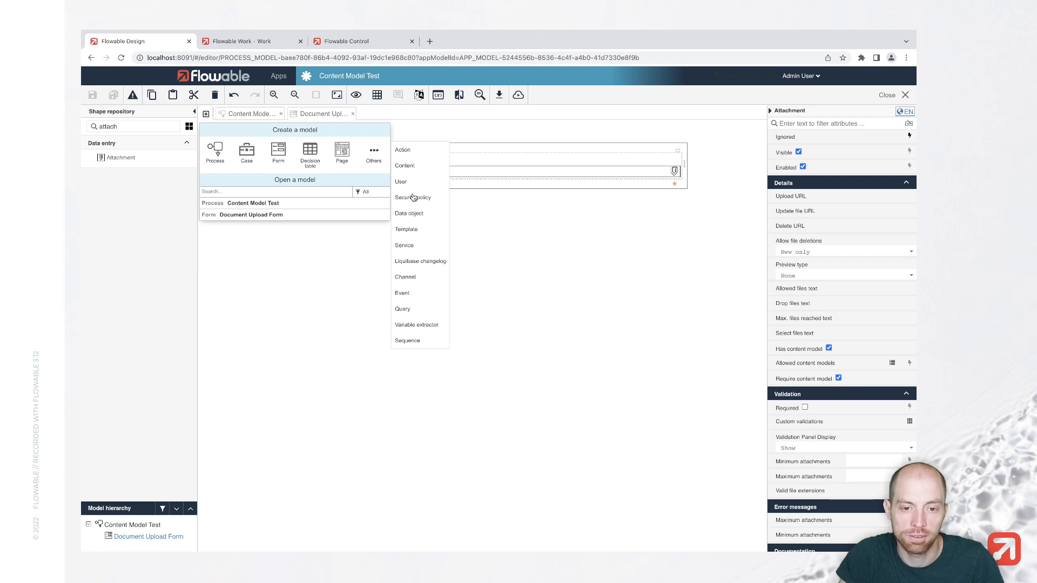
click(409, 167)
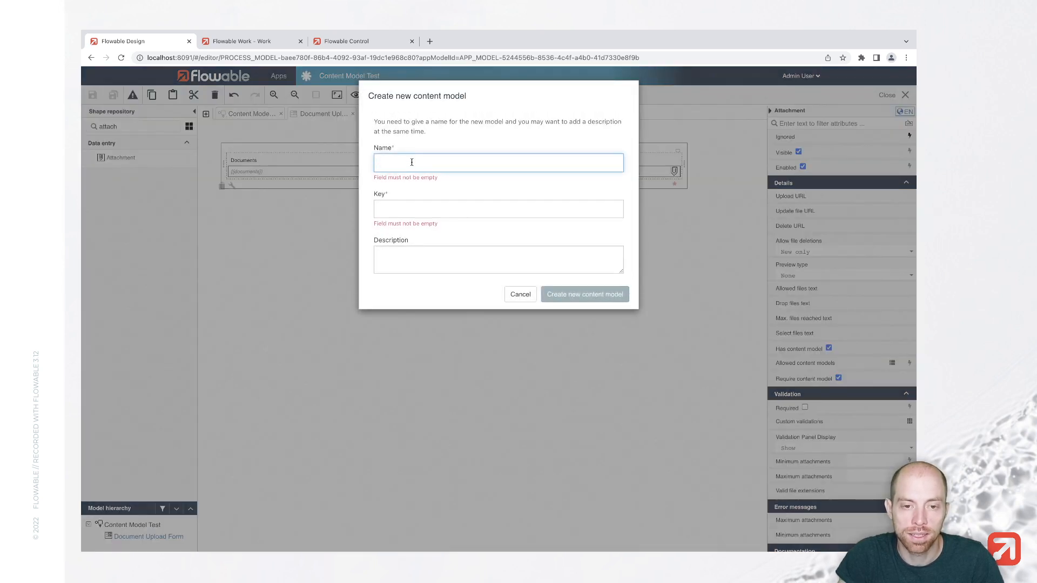
text(Passport)
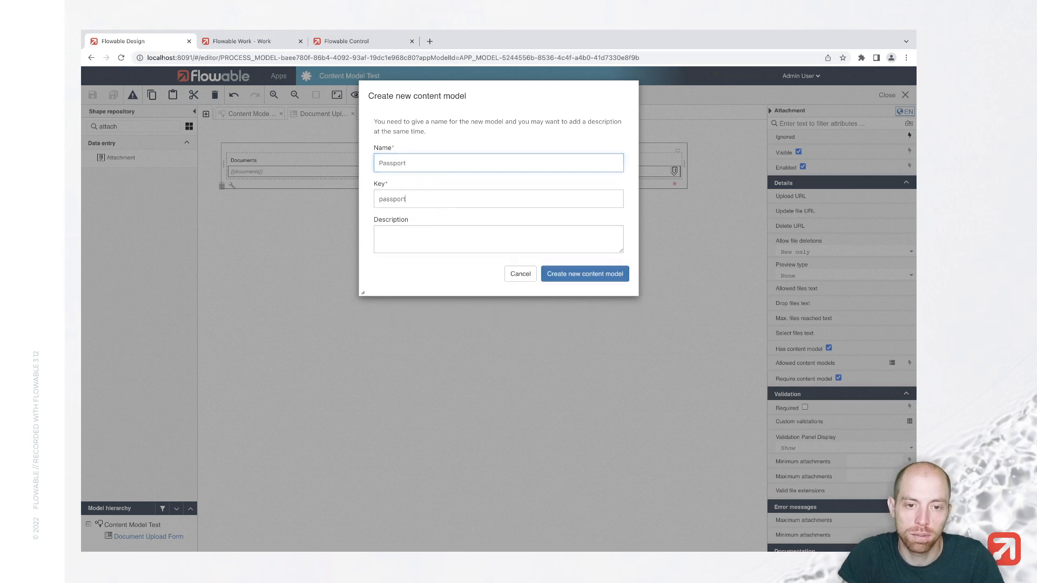
click(563, 273)
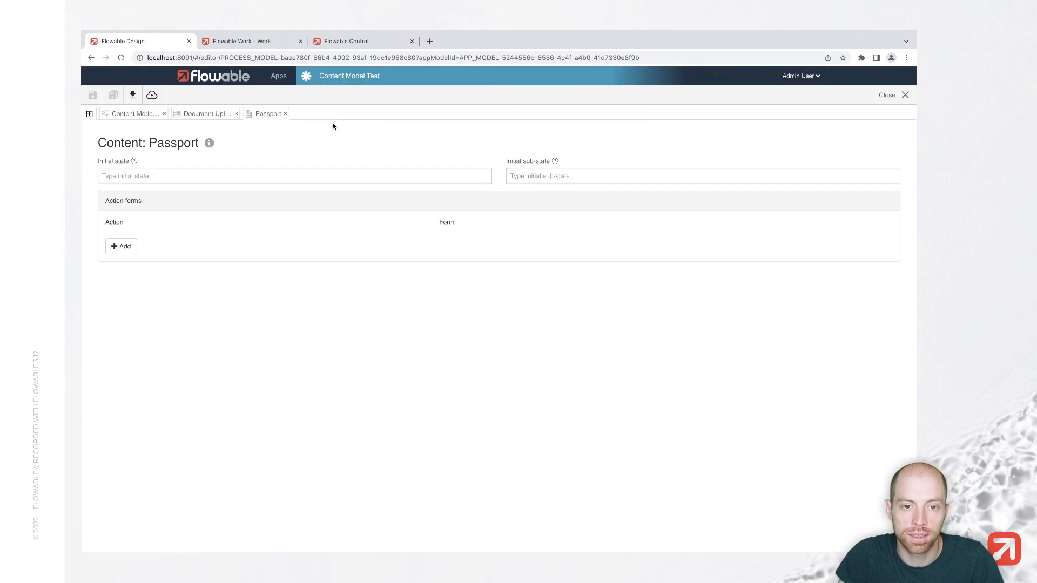
Create a new content model named ID with the key id.
click(89, 114)
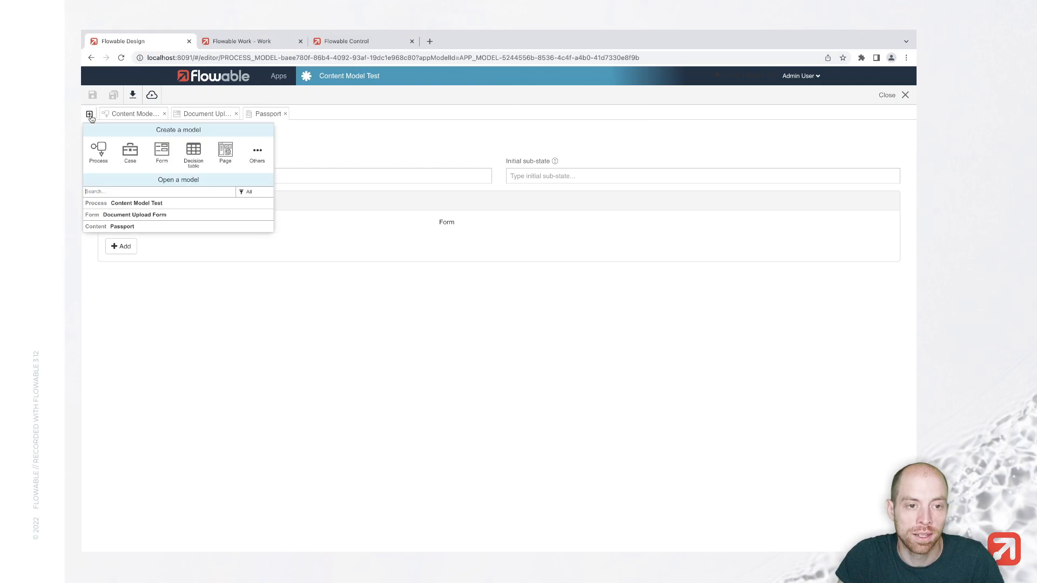
click(261, 153)
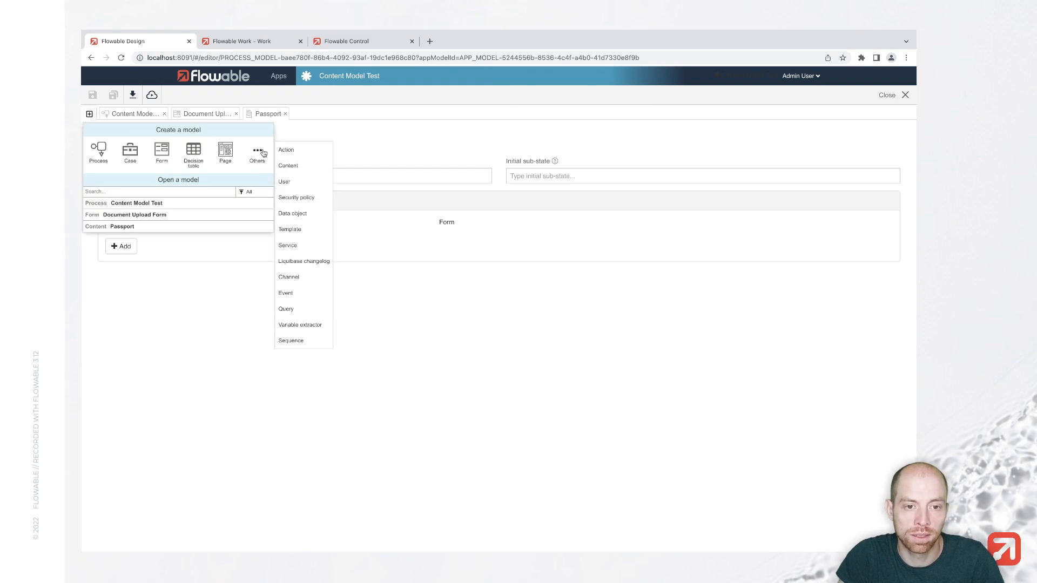
click(298, 169)
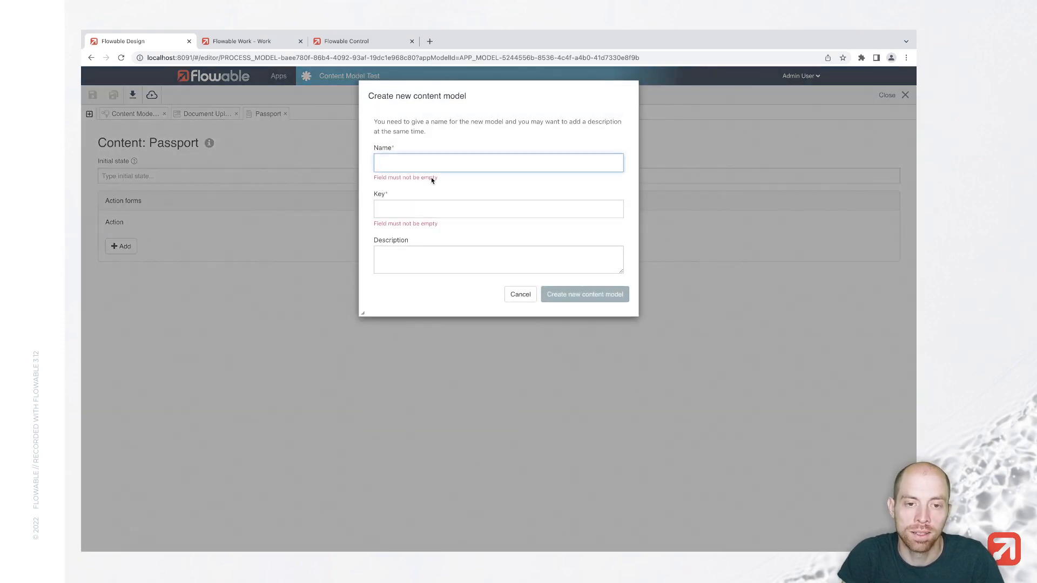
text(ID)
click(379, 198)
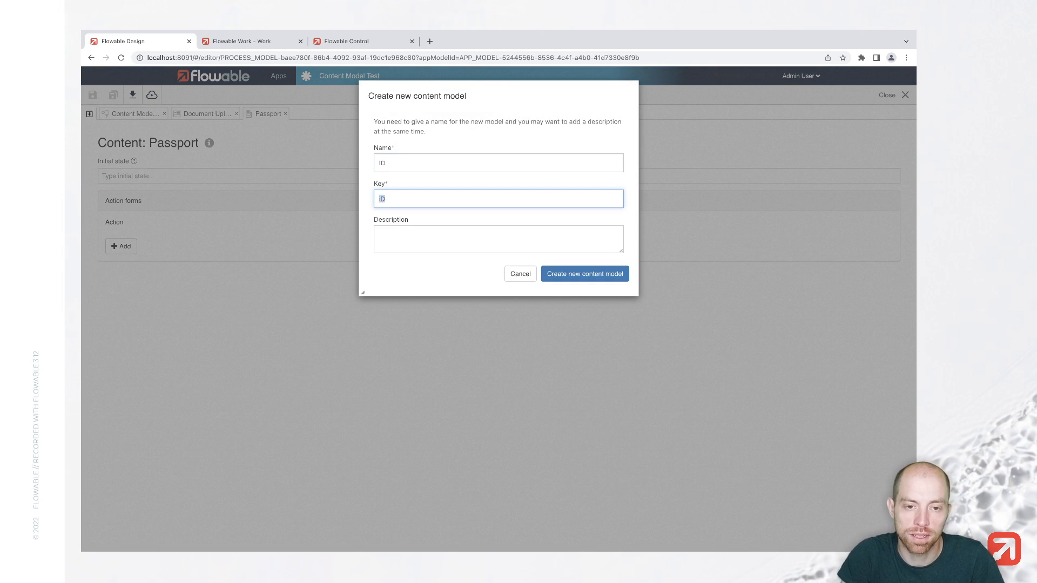
text(id)
click(546, 274)
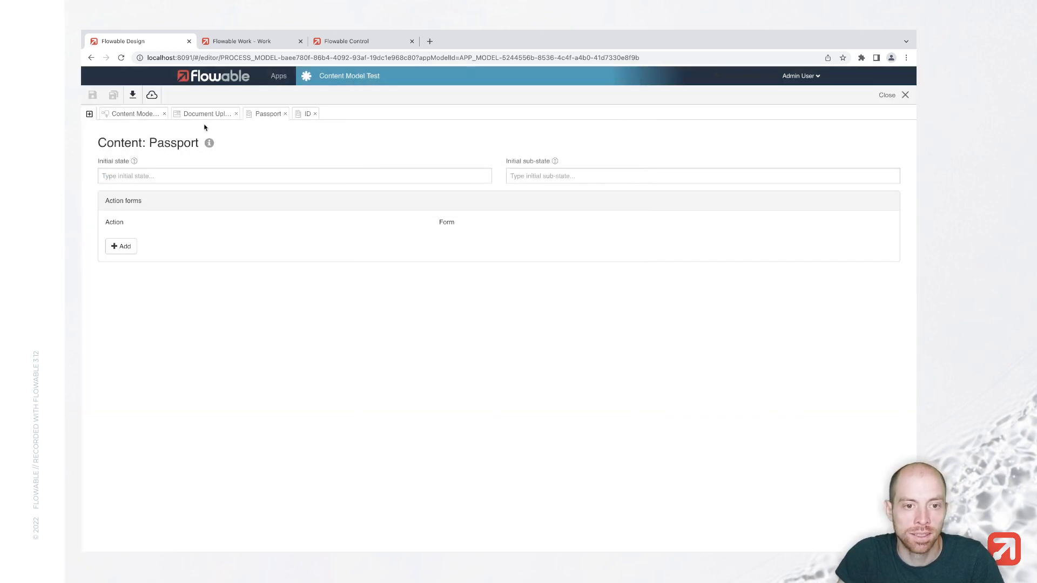
Create a new content model named Driver License.
click(90, 114)
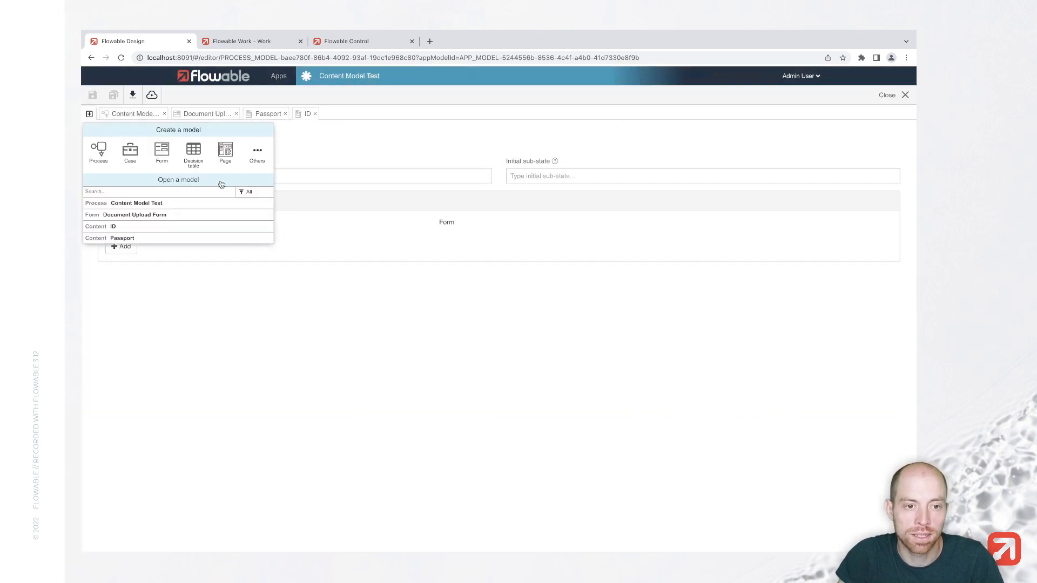
click(257, 154)
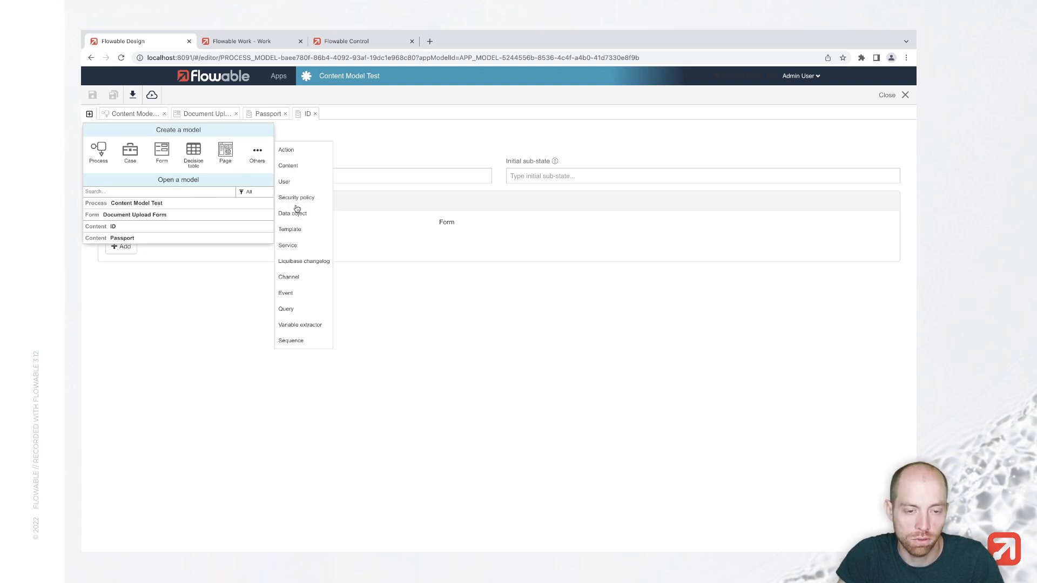
click(301, 166)
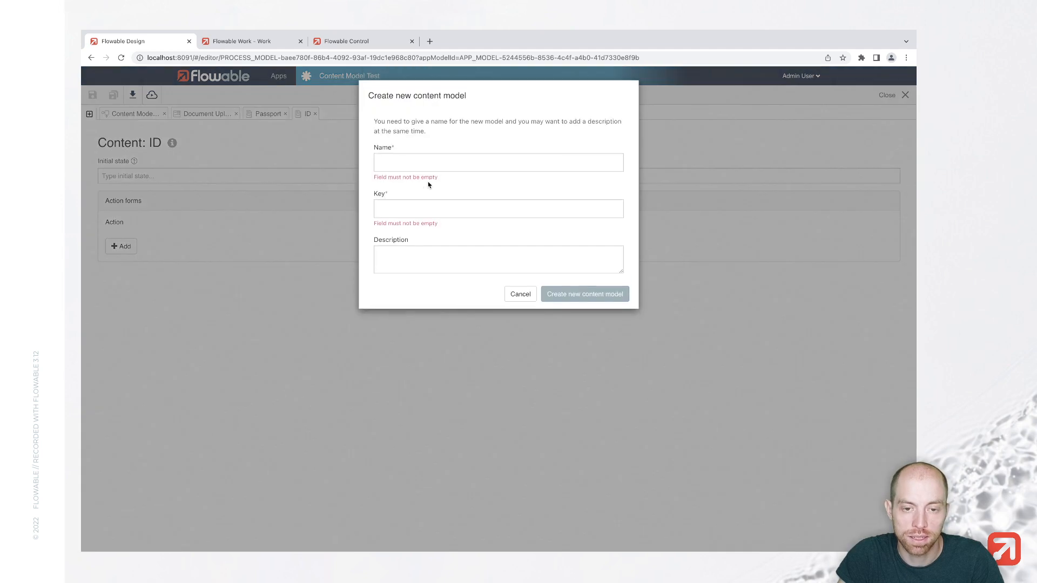
text(Driver Licen)
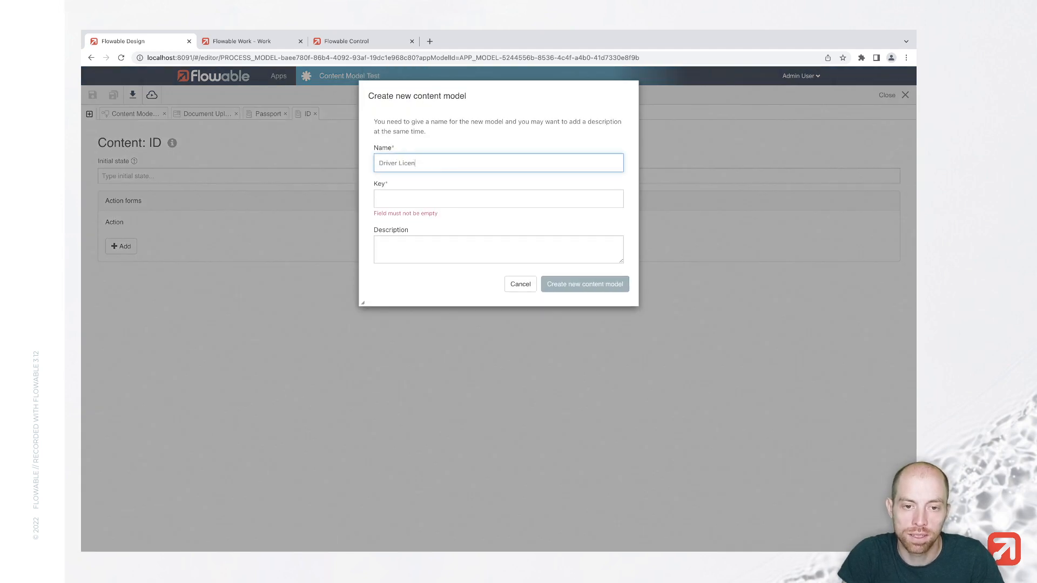
text(se)
click(587, 285)
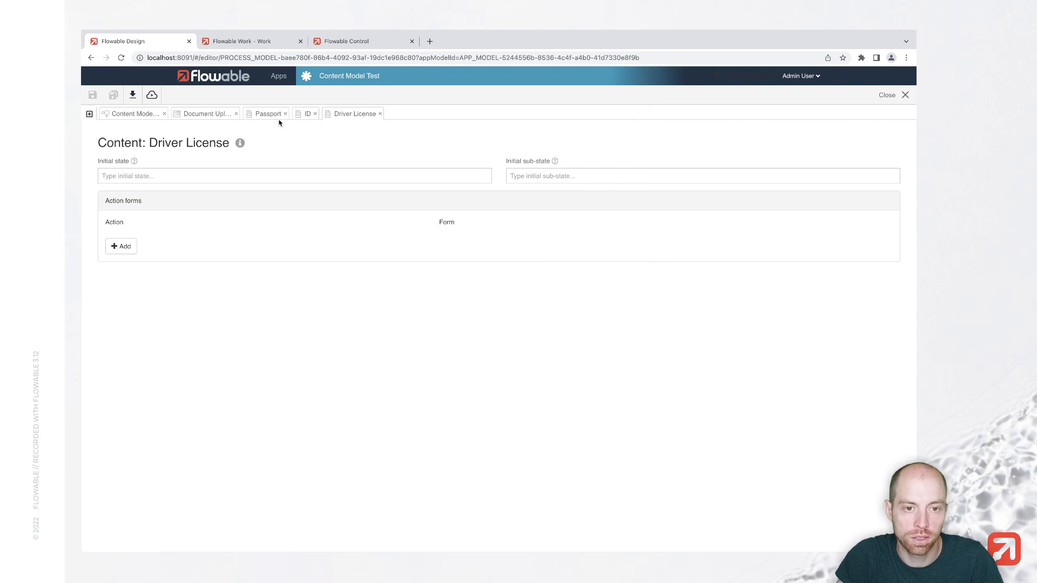
Allow the Driver License, ID and Passport content models on the Document Upload Form's attachment field and save the form.
click(136, 113)
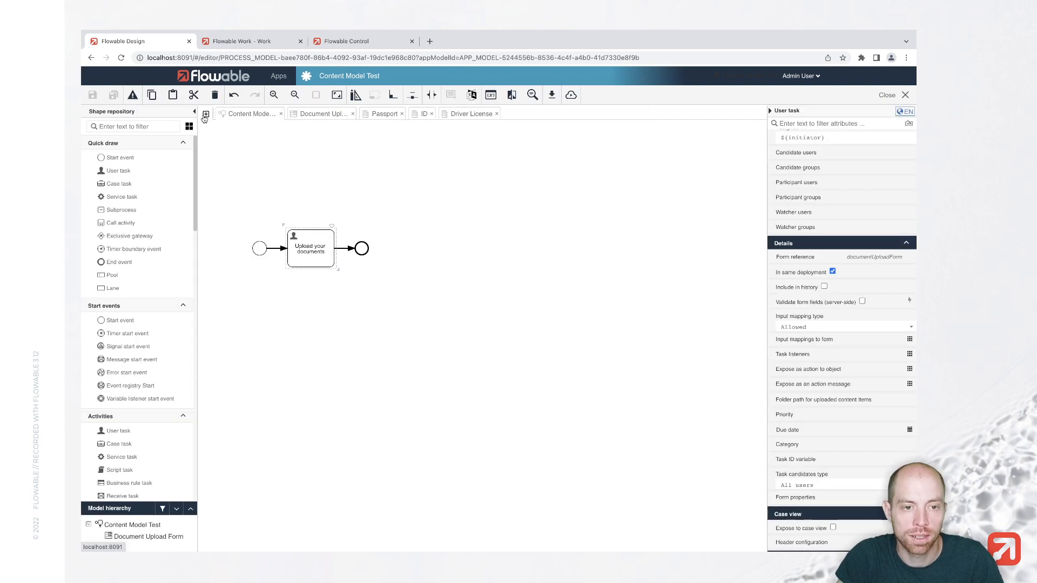
click(331, 119)
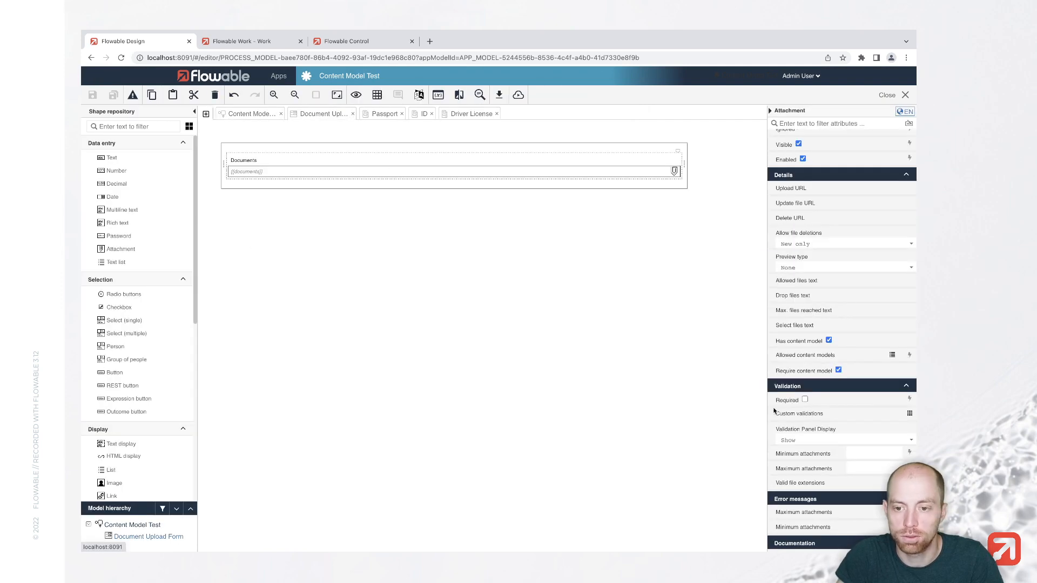
click(810, 358)
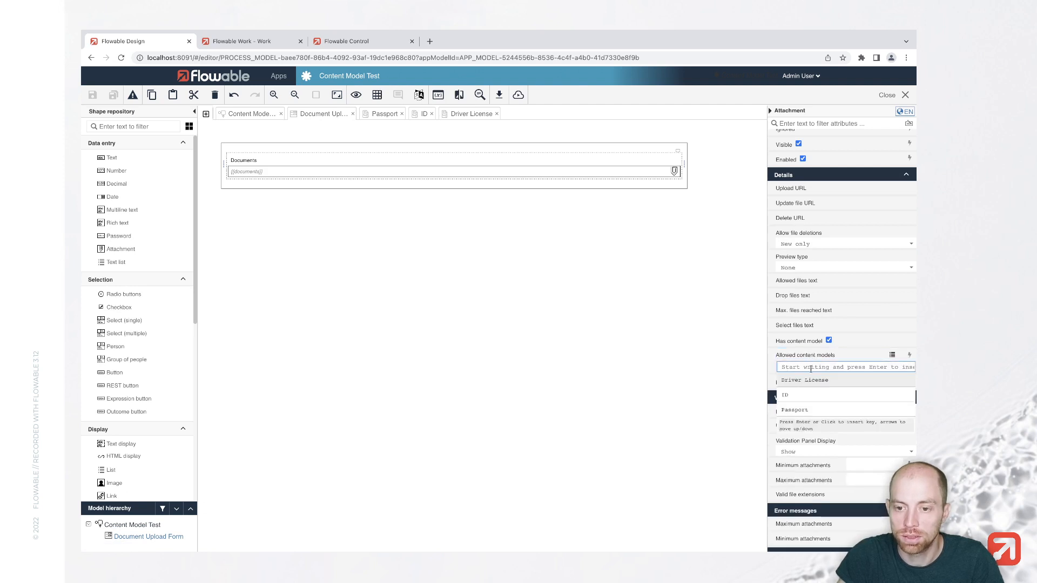
click(801, 383)
click(799, 388)
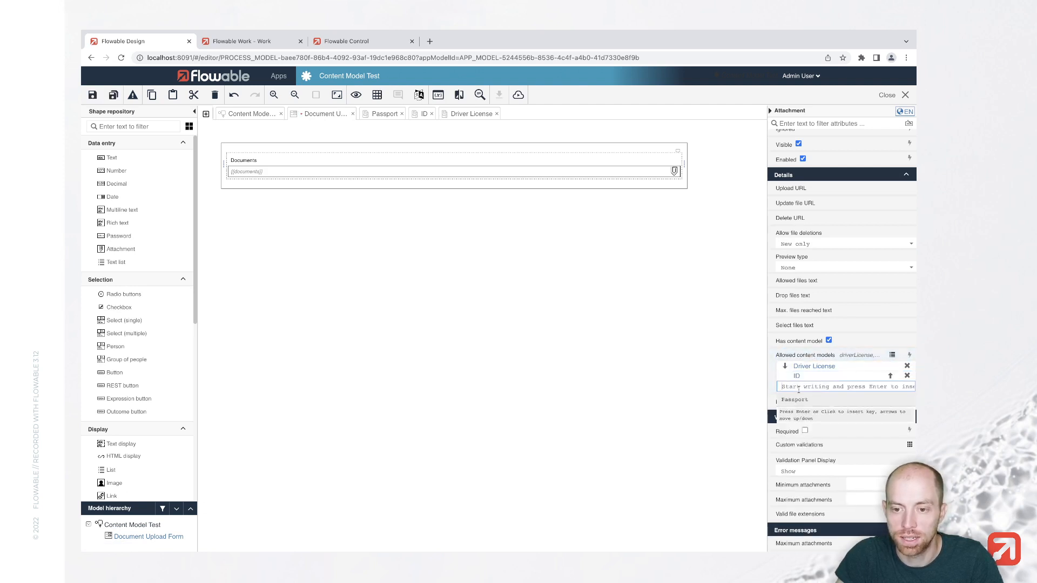
click(806, 400)
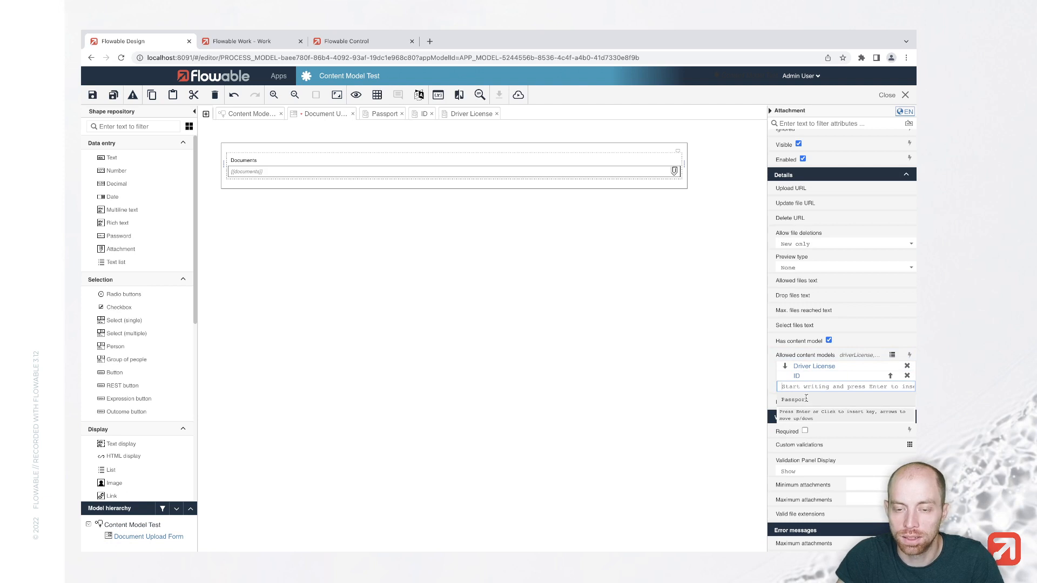
key(ctrl+s)
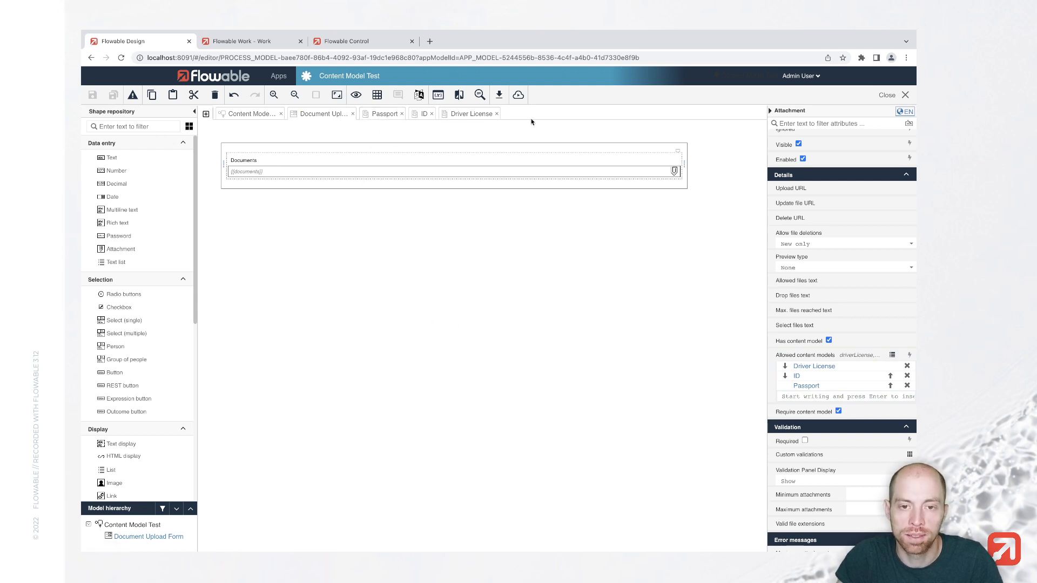
Publish the Content Model Test app to the default target and start a new Content Model Test process in Flowable Work.
click(518, 95)
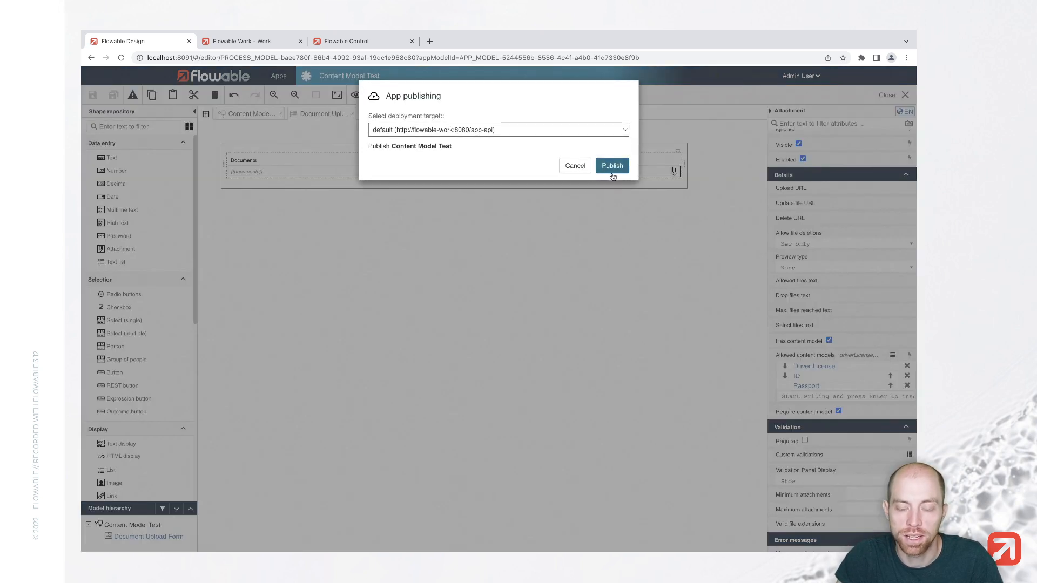
click(609, 165)
key(ctrl+Tab)
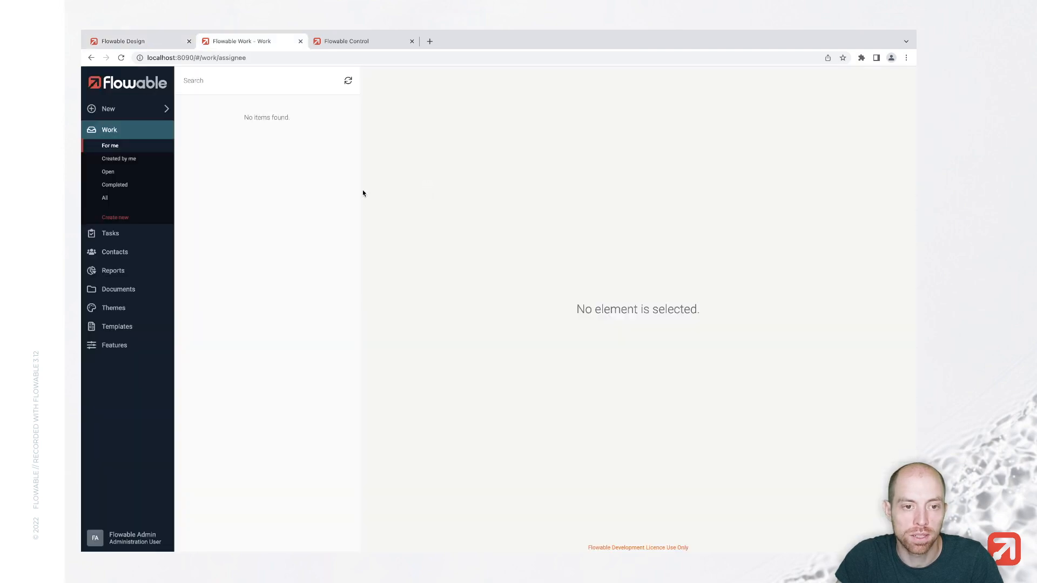
click(119, 109)
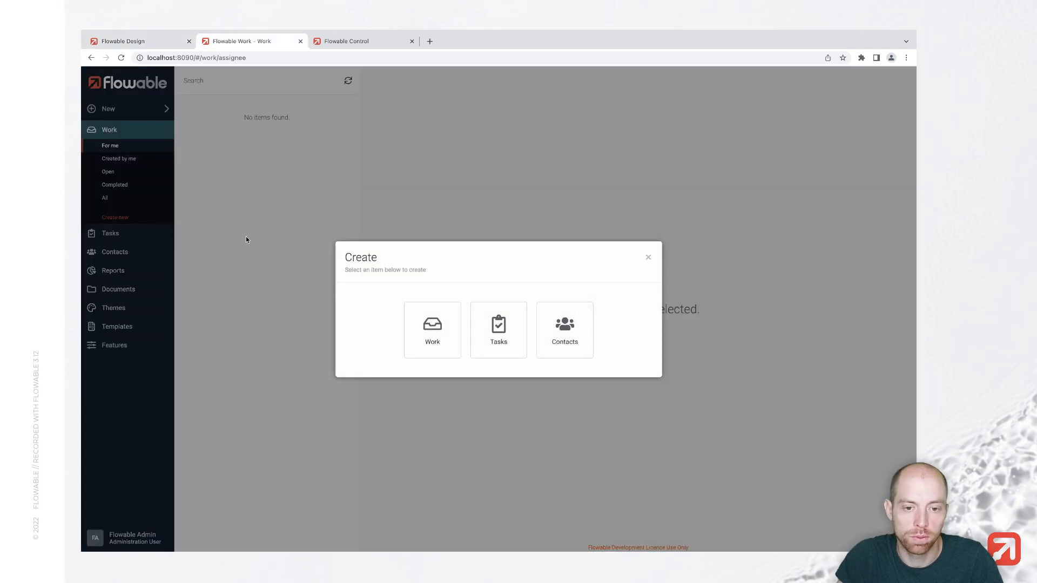
click(448, 344)
click(551, 337)
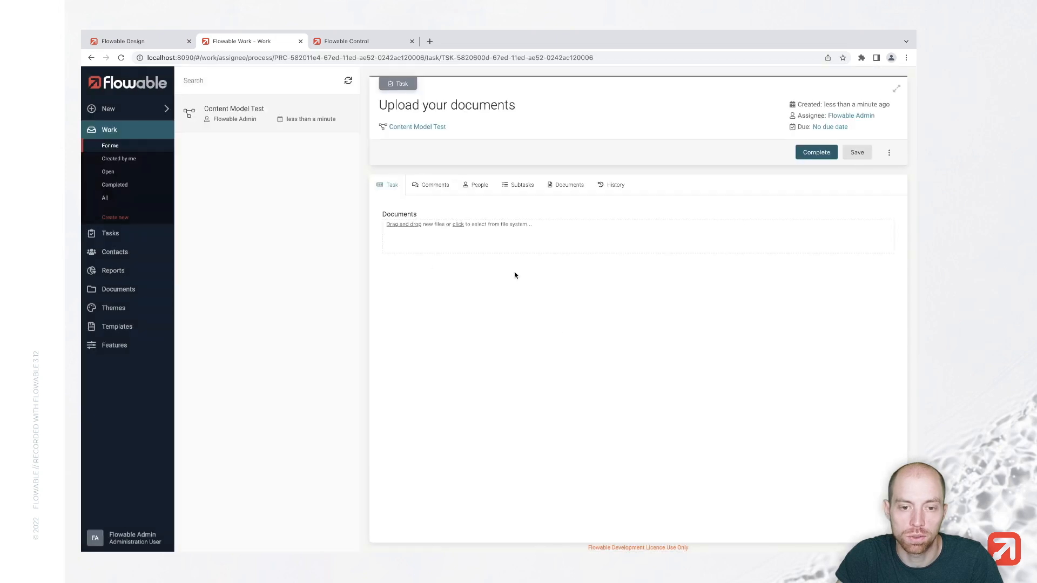
Upload driver-license.txt, id.txt and passport.txt from Downloads to the task's Documents field.
click(457, 246)
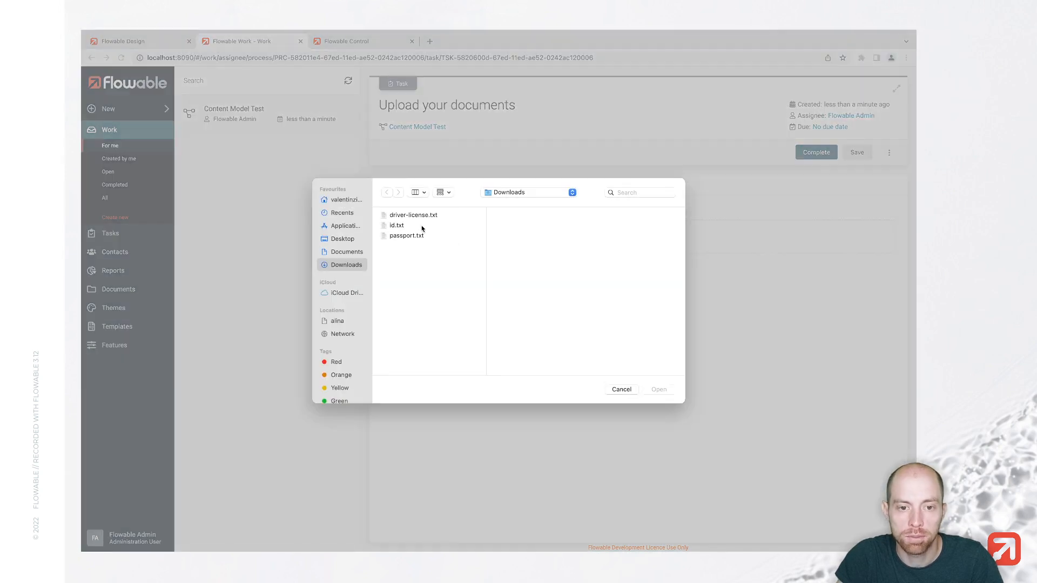
click(410, 215)
shift+click(410, 236)
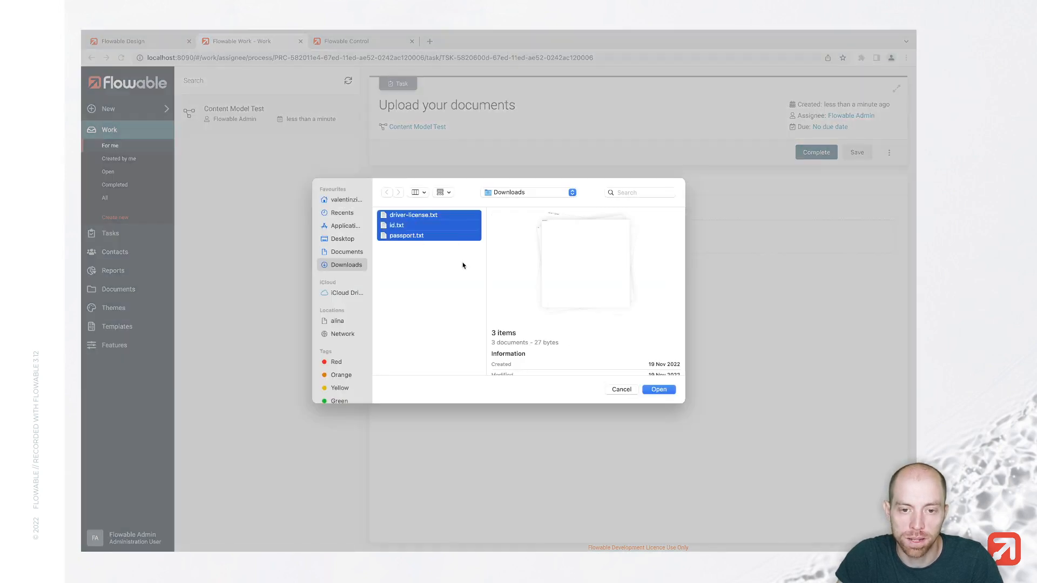
click(658, 390)
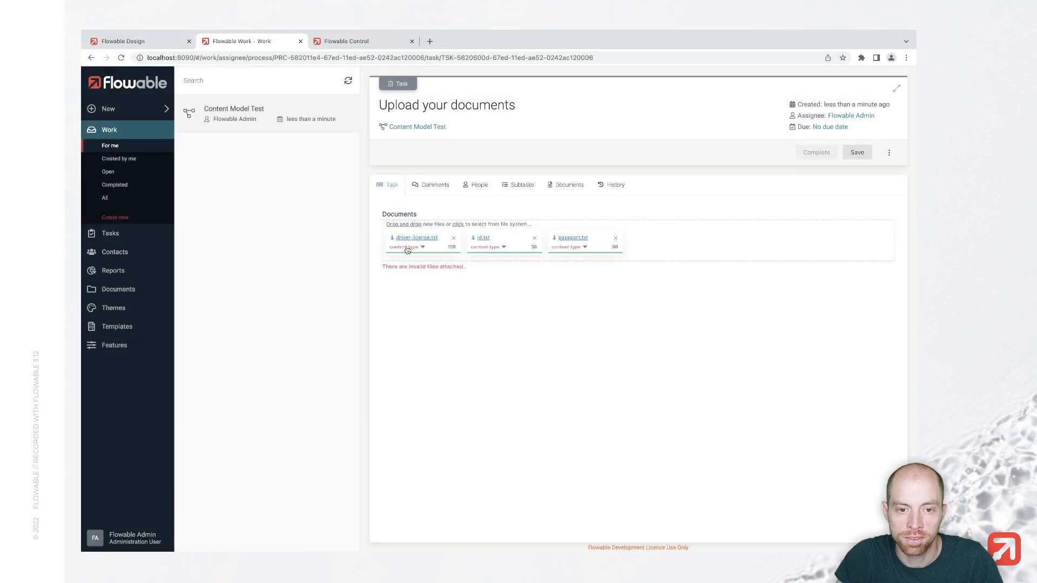
Set the content type of driver-license.txt to Driver License and that of id.txt to ID.
click(422, 249)
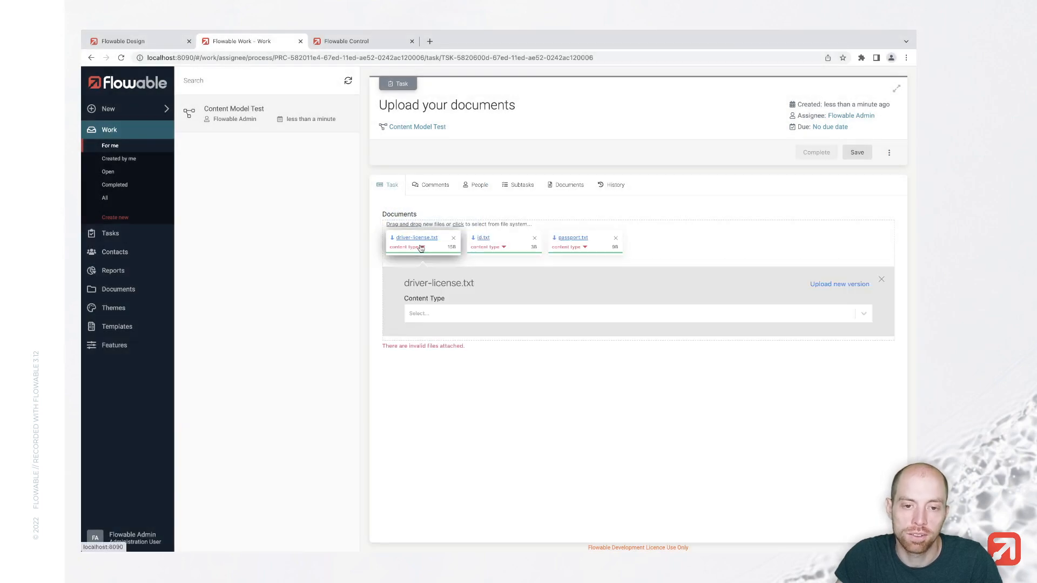
click(435, 311)
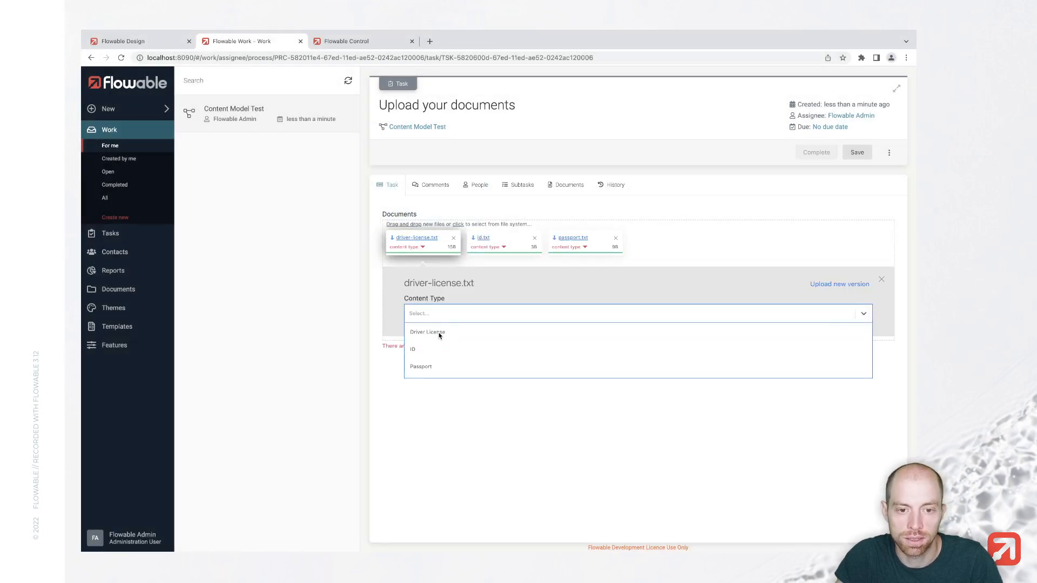
click(438, 332)
click(504, 248)
click(504, 248)
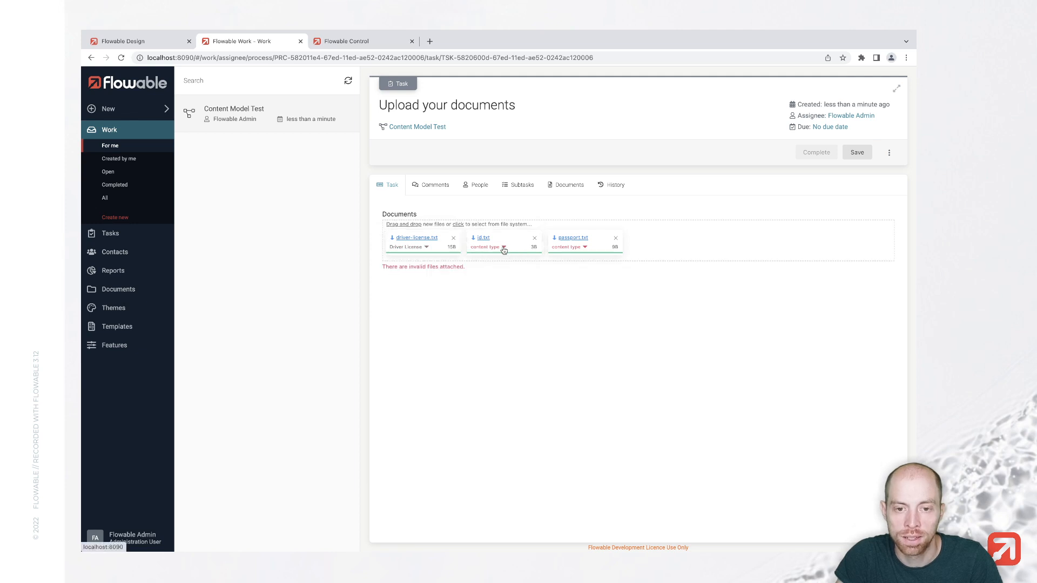
click(502, 249)
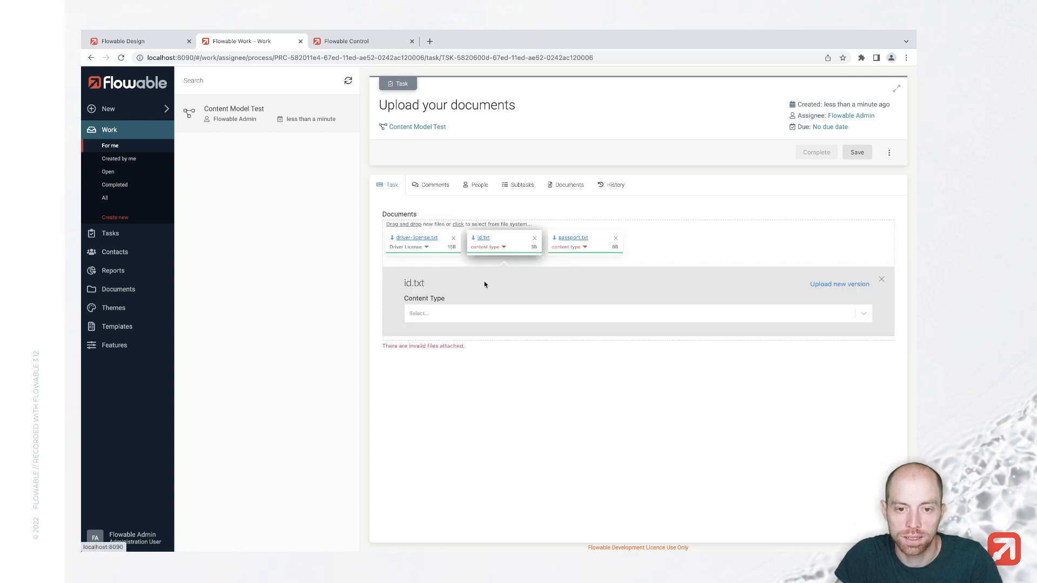
click(464, 316)
click(451, 348)
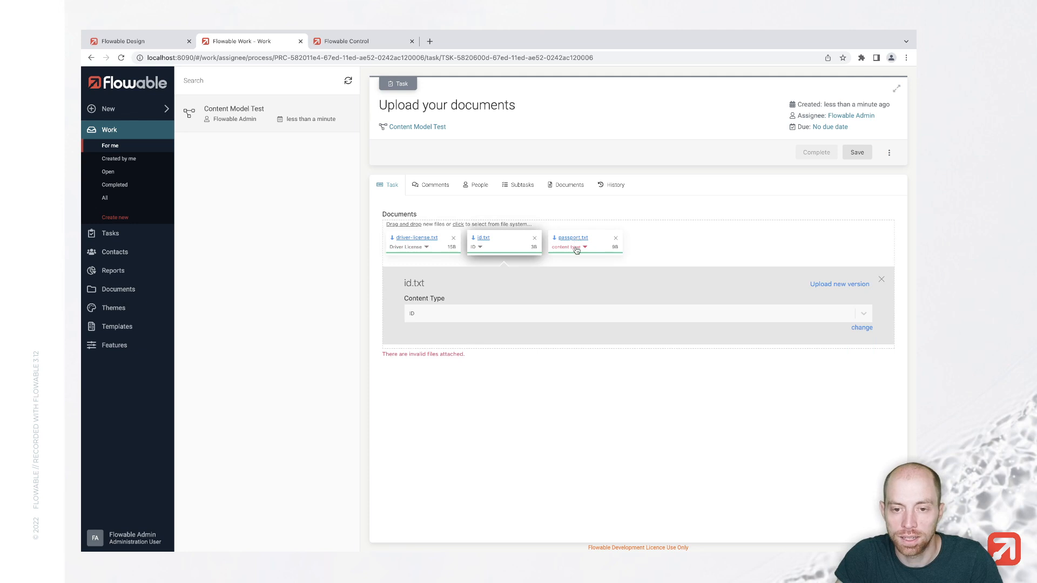
Set the content type of passport.txt to Passport and complete the Upload your documents task.
click(577, 249)
click(543, 314)
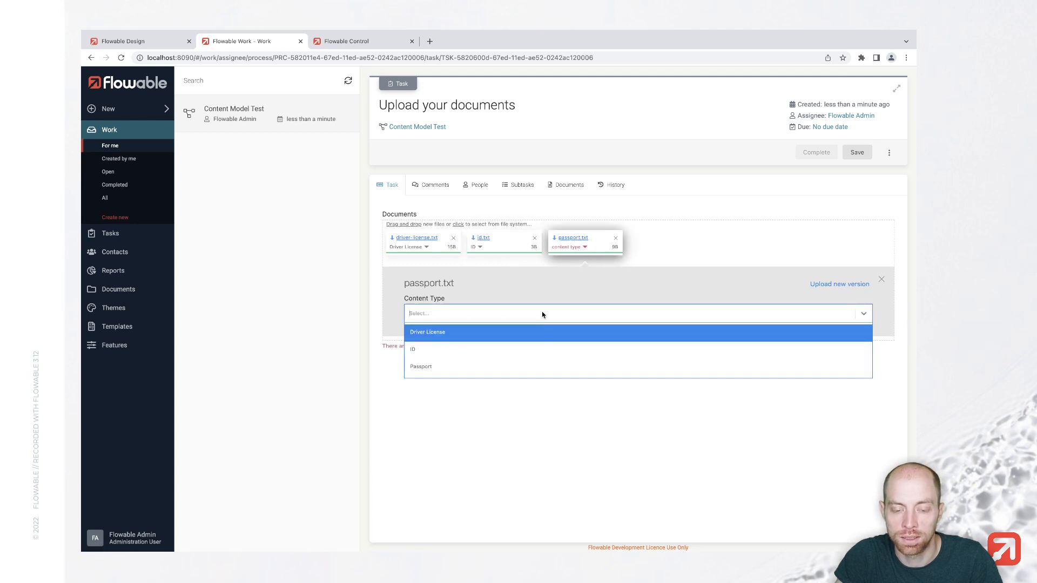
click(501, 368)
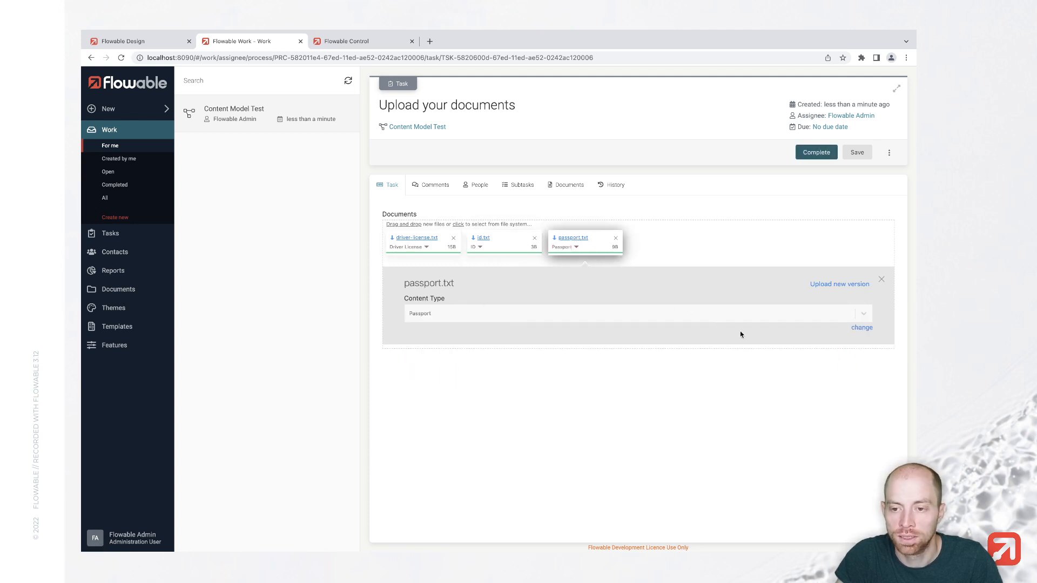
click(815, 153)
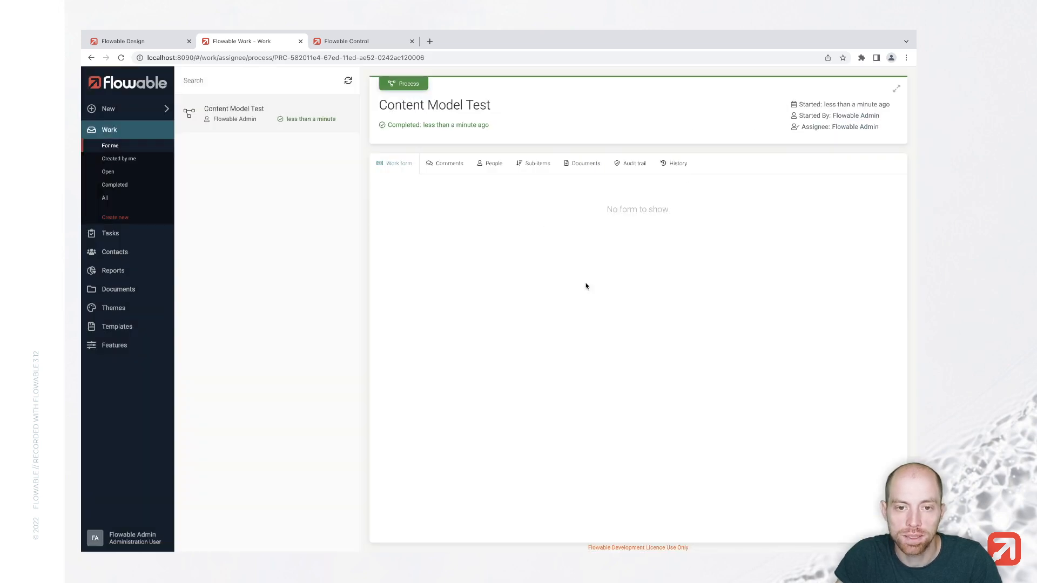
Examine the completed process's documents with their content types, including the Driver License details of driver-license.txt.
click(589, 164)
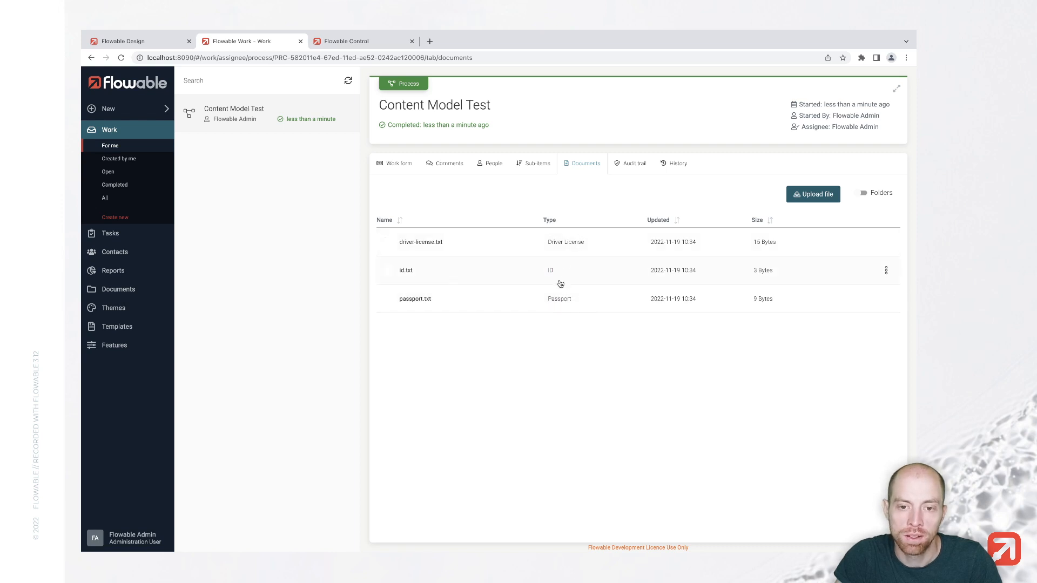
click(586, 242)
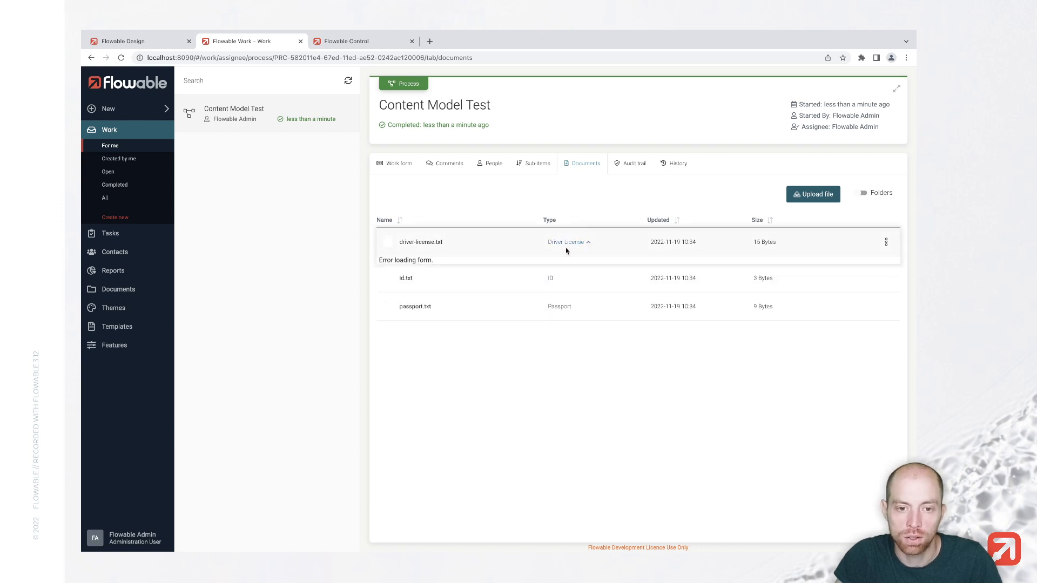
click(588, 243)
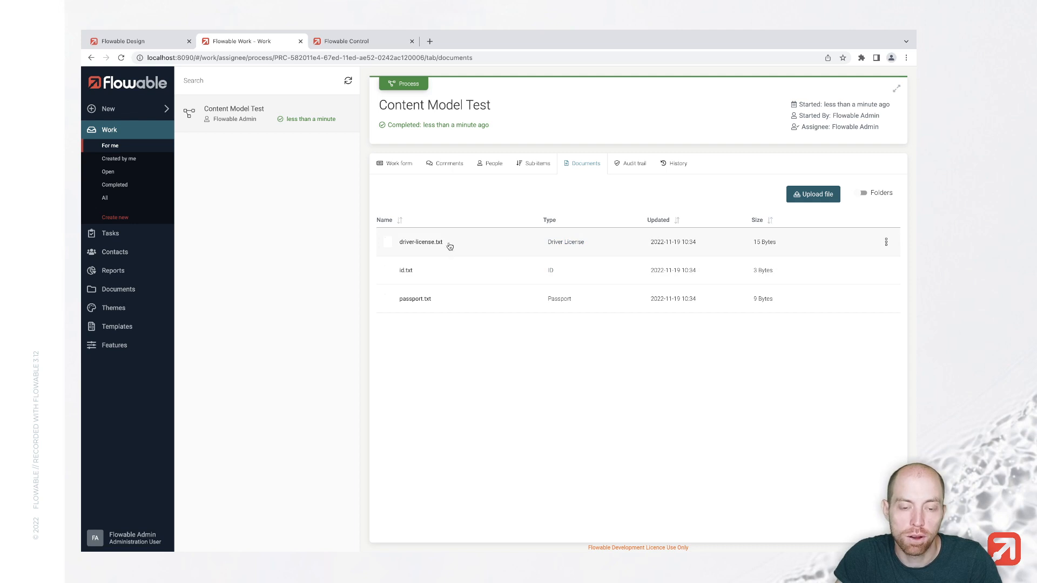
In Flowable Design, add a create action to the Passport content model with a new form named Passport Create Form.
click(123, 41)
click(385, 114)
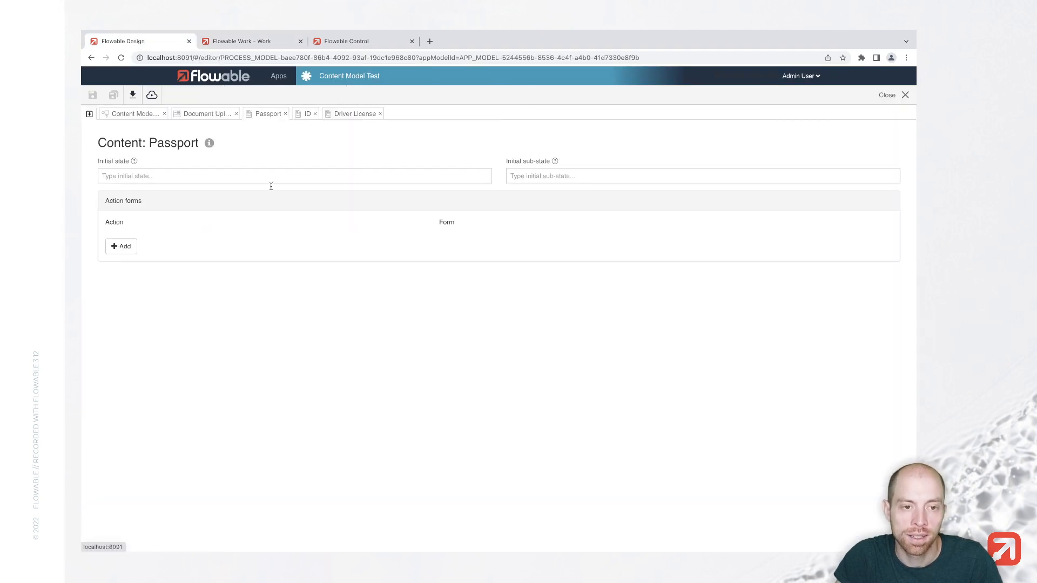
click(122, 247)
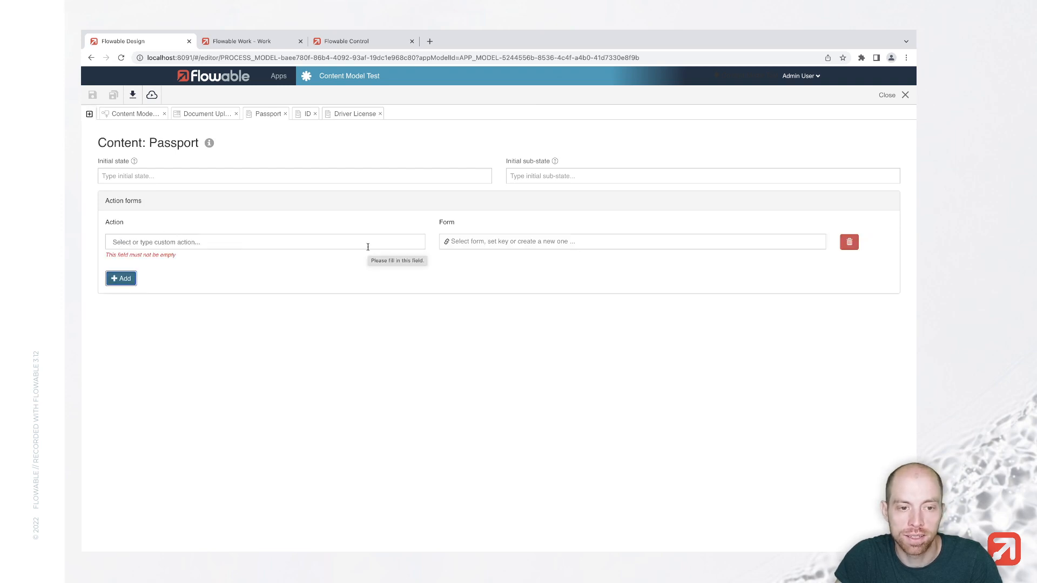
click(248, 243)
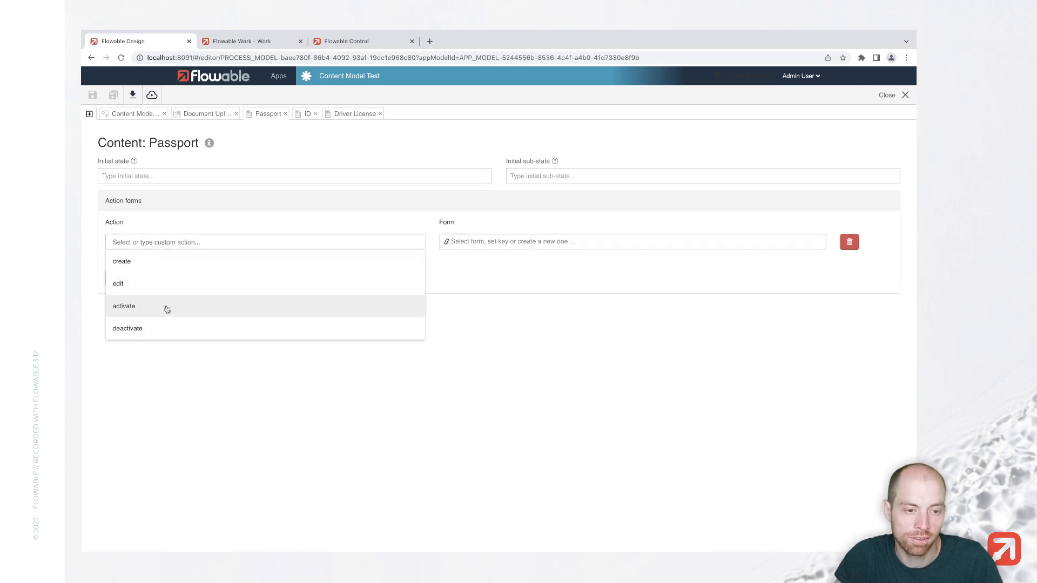
click(157, 265)
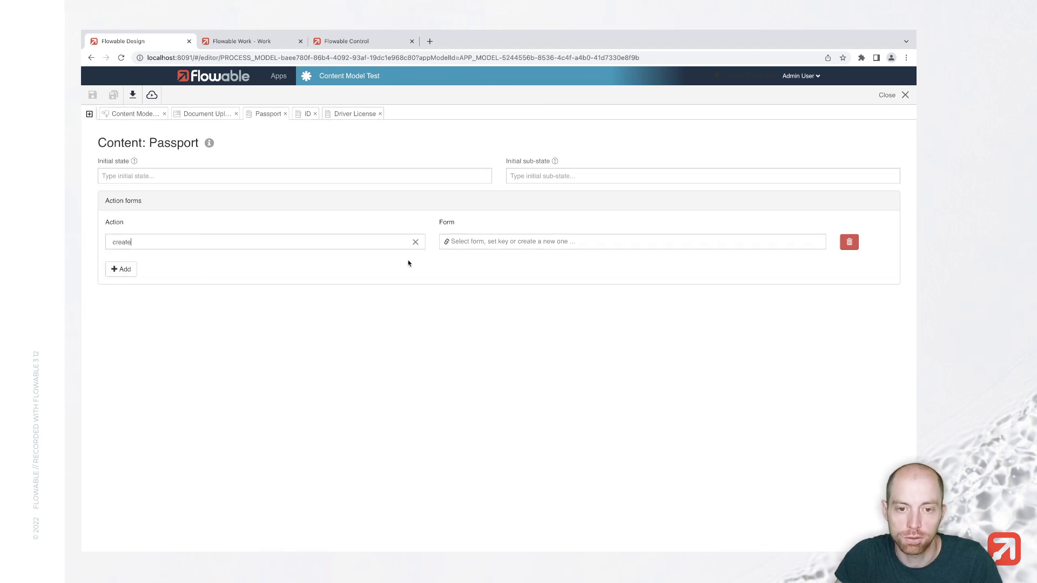
click(486, 244)
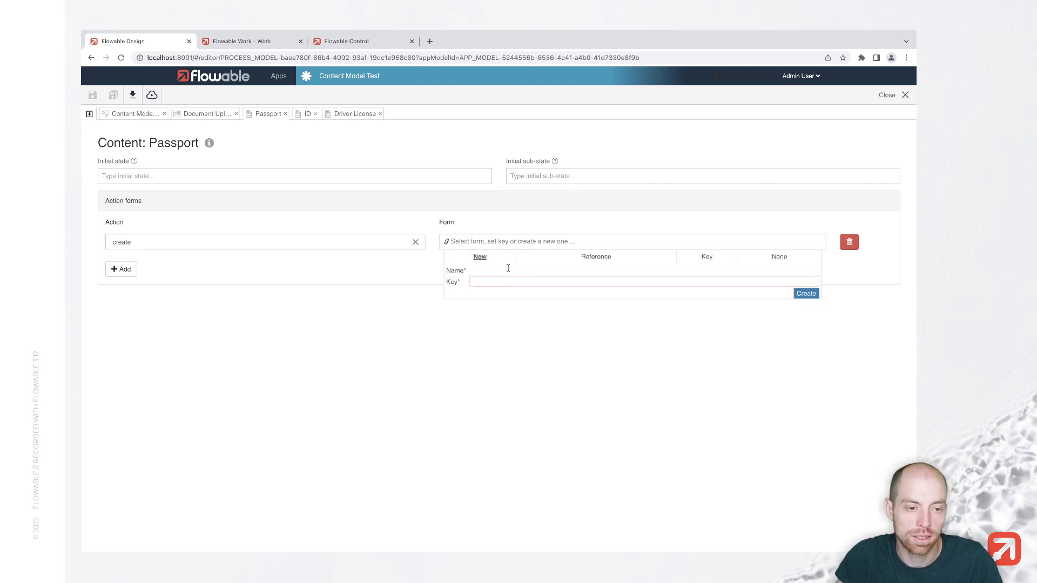
text(Pas)
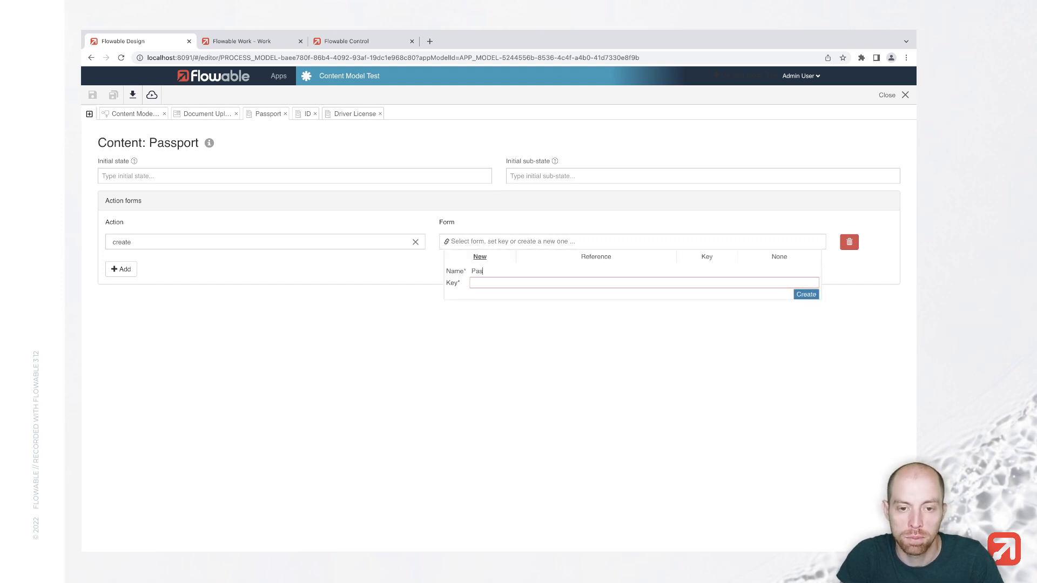
text(sport Create Fo)
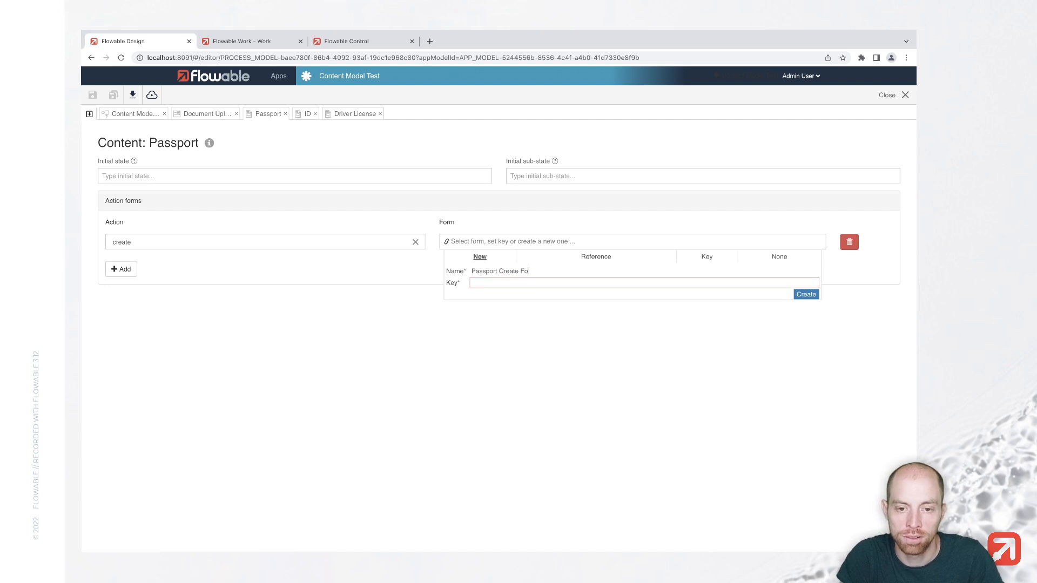
text(rm)
key(Tab)
click(806, 295)
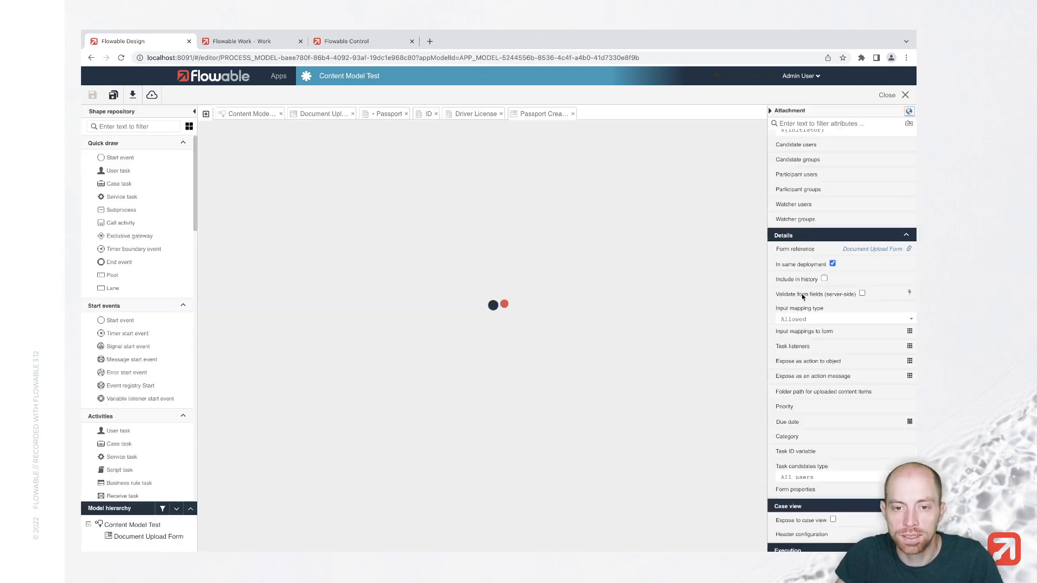
Add a text field labelled Passport No to the Passport Create Form.
drag(154, 157, 280, 162)
text(Passpor)
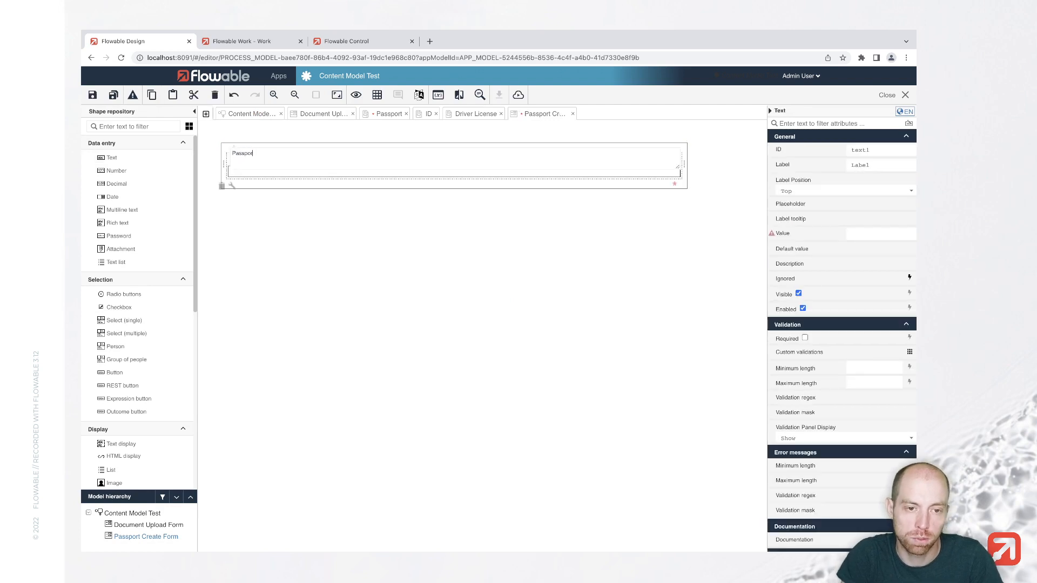
text(t No)
key(Return)
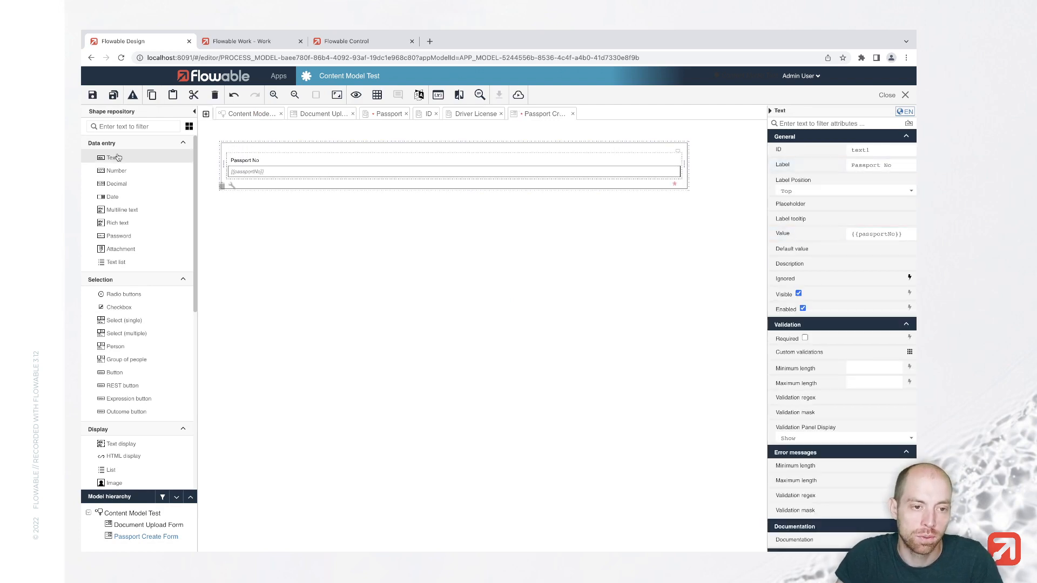
Add a date field labelled Expiration Date beside the Passport No field and save the models.
drag(118, 199, 287, 184)
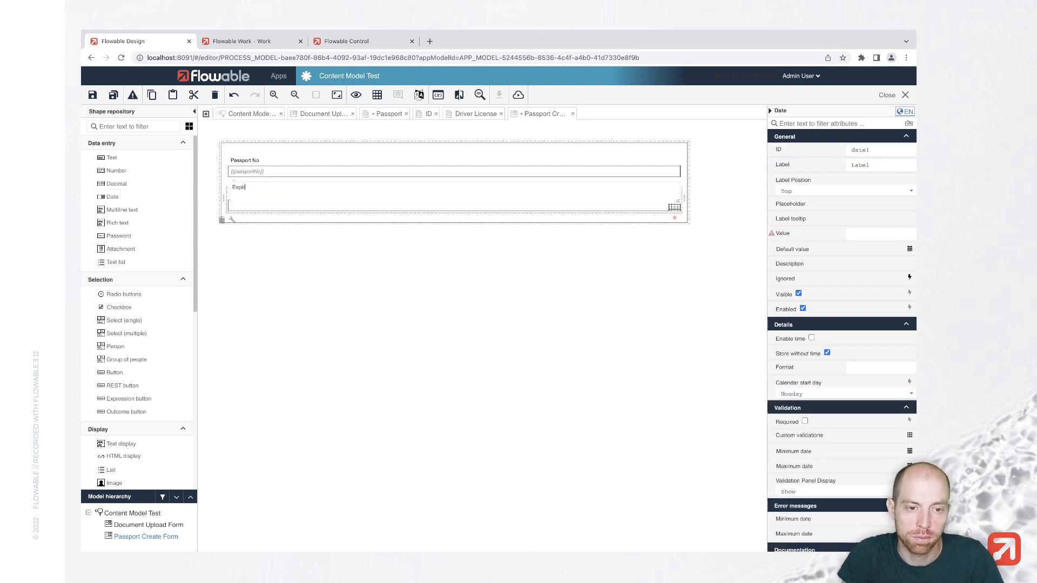
text(Expiration Date)
key(Return)
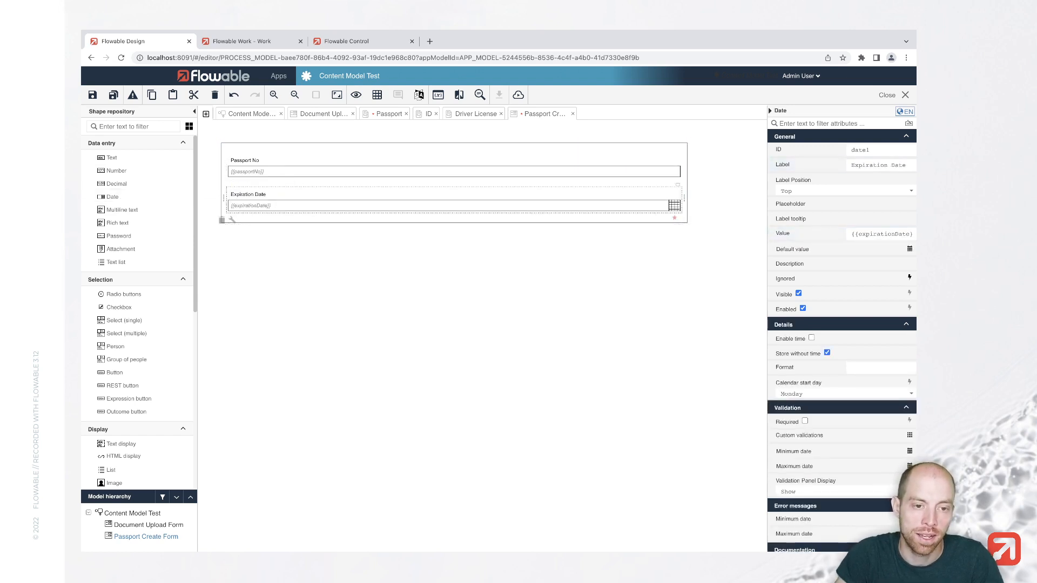
drag(302, 209, 469, 172)
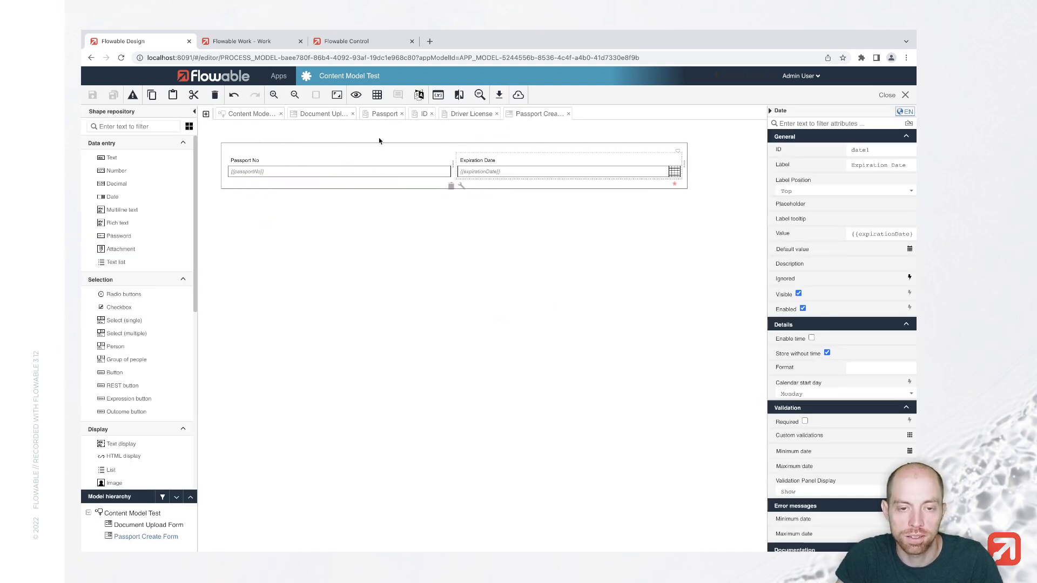
Add a create action to the Driver License content model with a new form named Driver License Content Model Form.
click(464, 115)
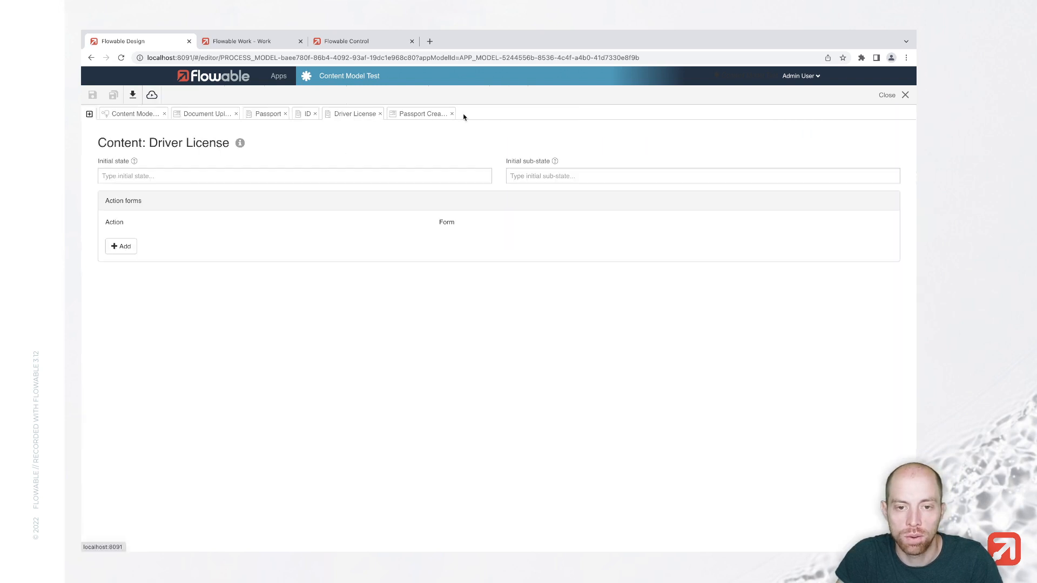
click(131, 248)
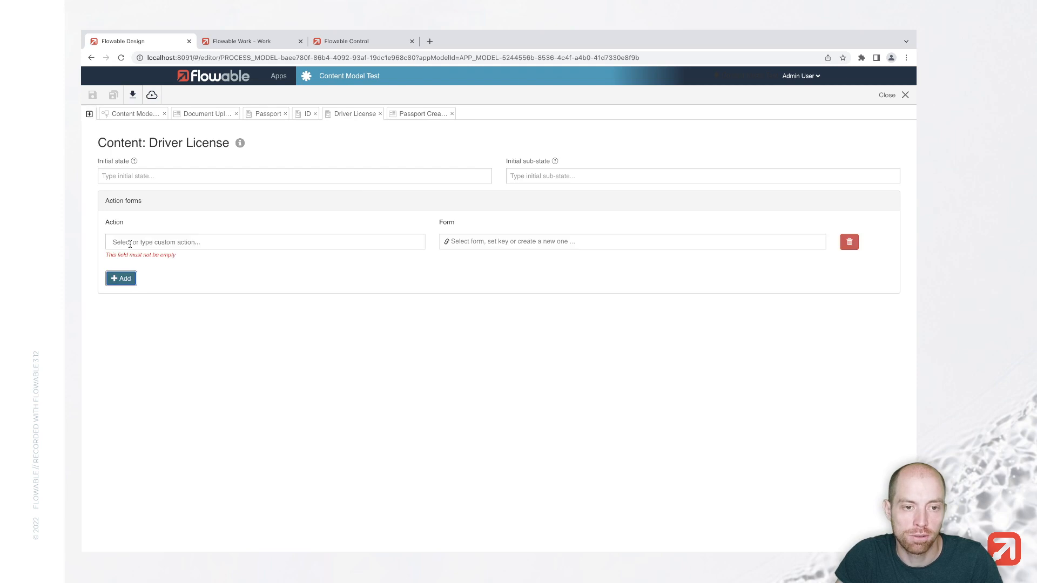
click(193, 242)
click(169, 262)
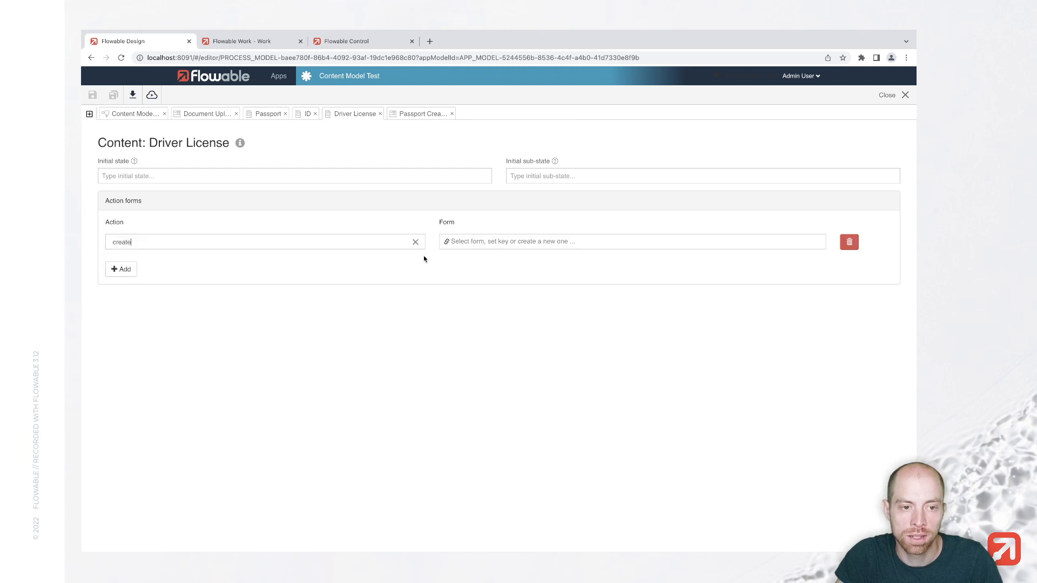
click(501, 247)
text(Driver)
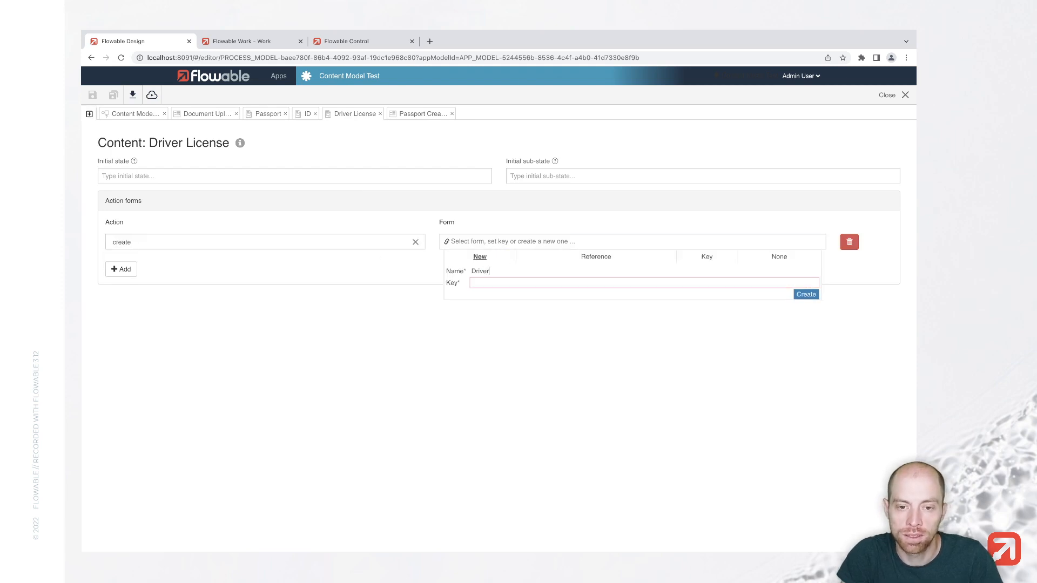
text( License)
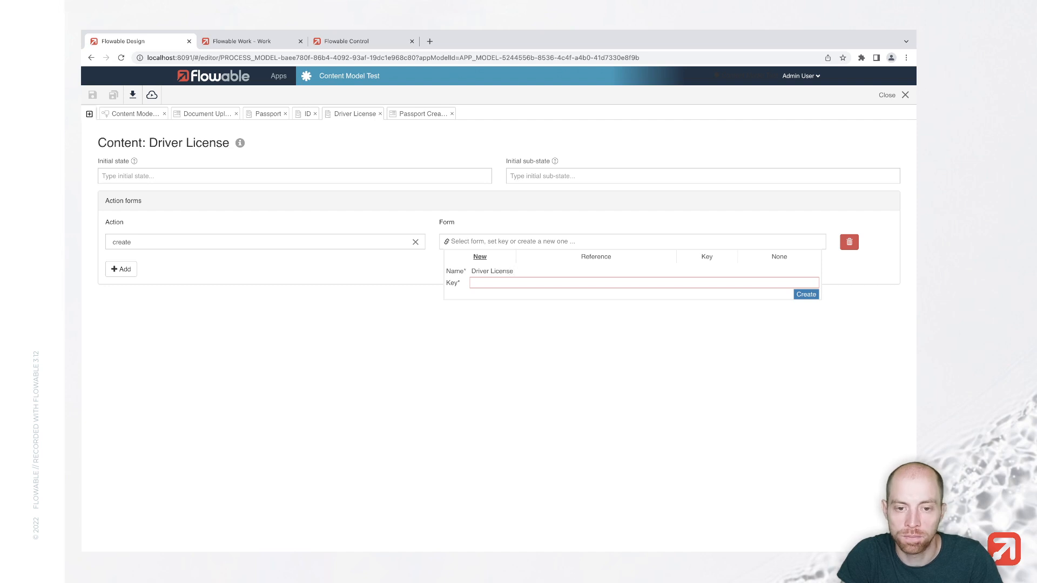
text( Content Mo)
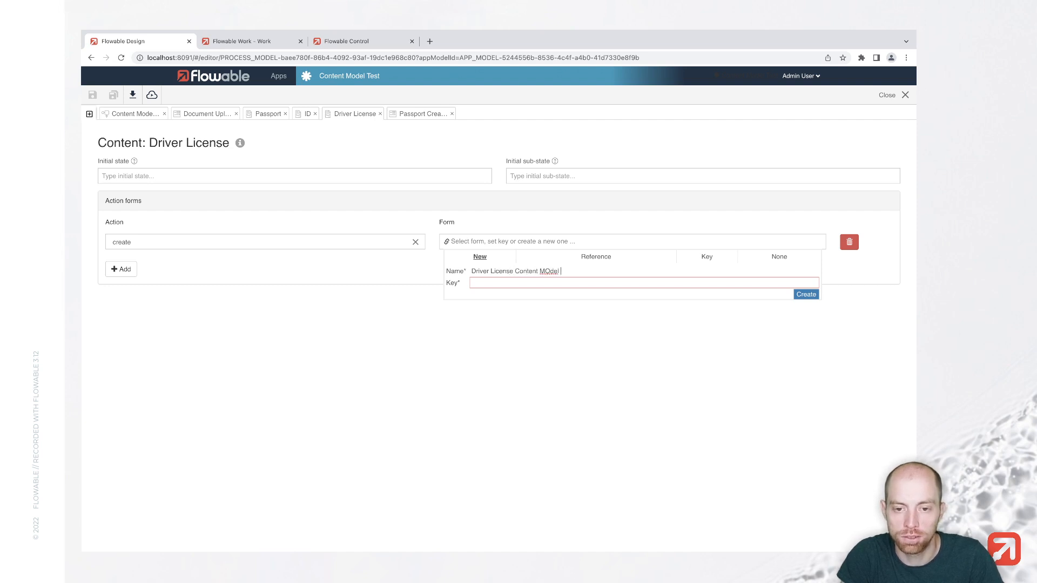
text(del Form)
key(Tab)
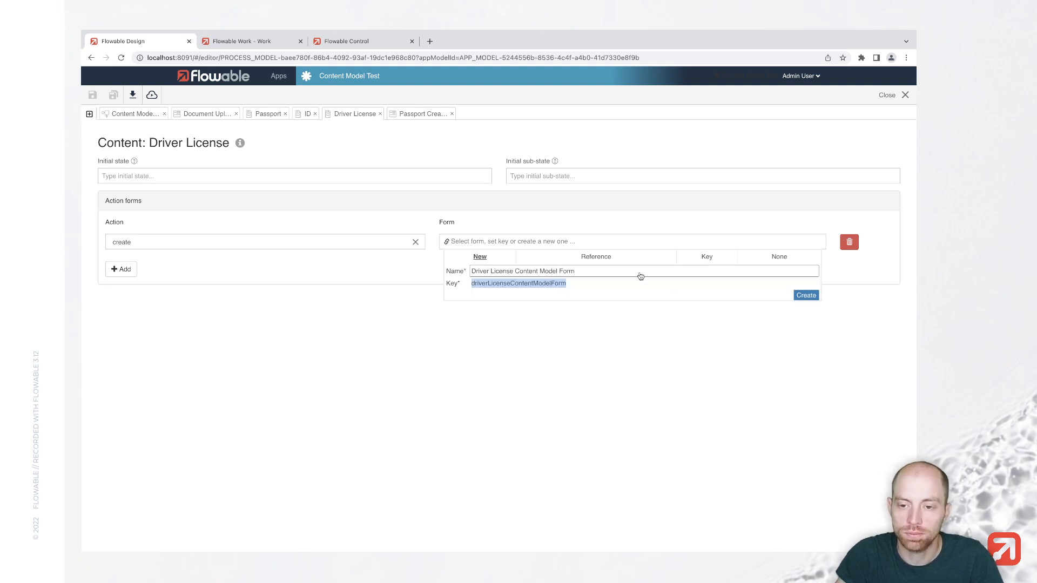
click(801, 295)
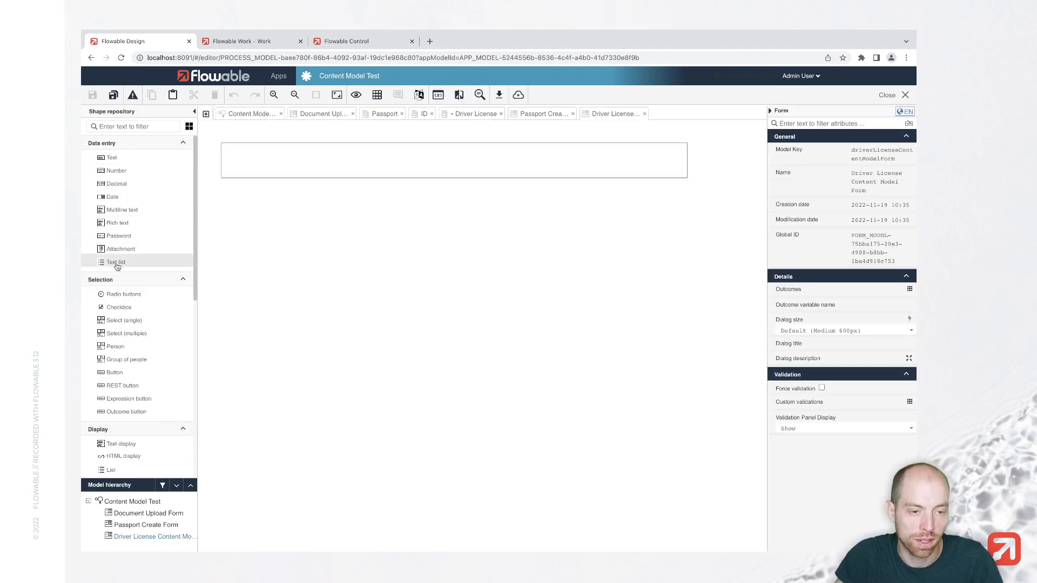
Add a text list labelled Cars Allowed to Drive to the Driver License Content Model Form.
drag(115, 264, 326, 154)
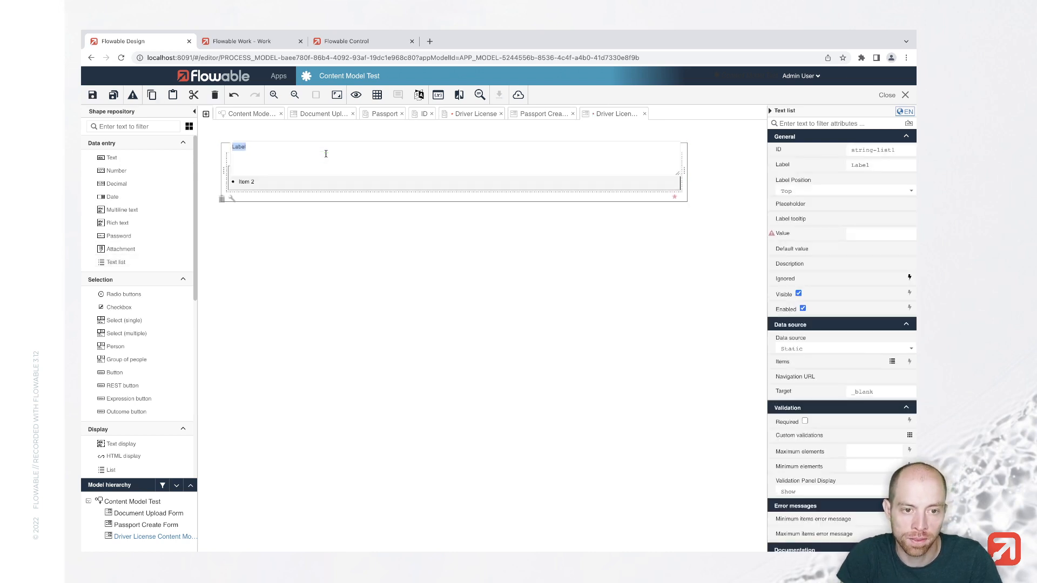
text(Cars)
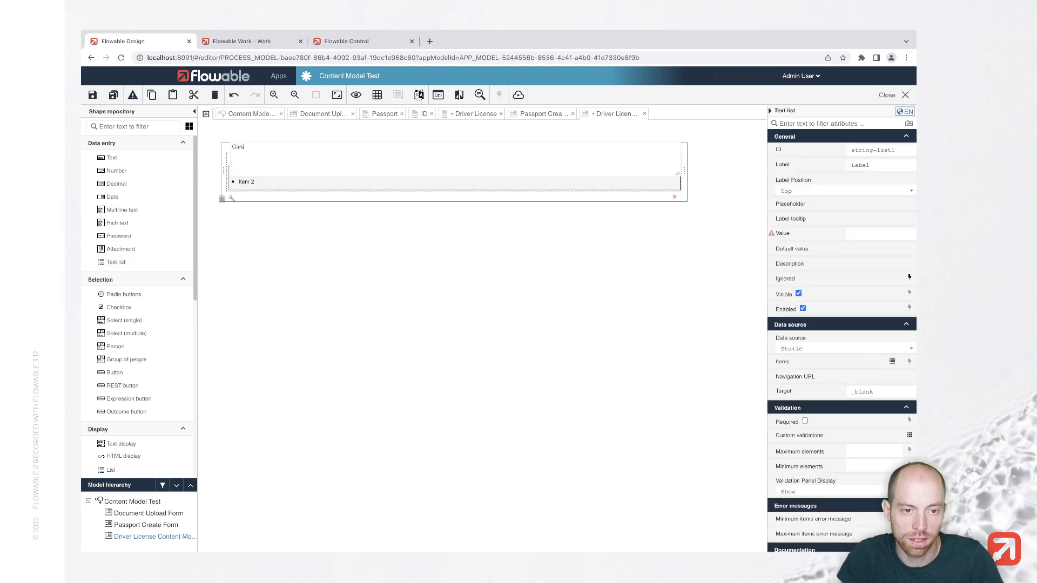
text( Allowed to Drive)
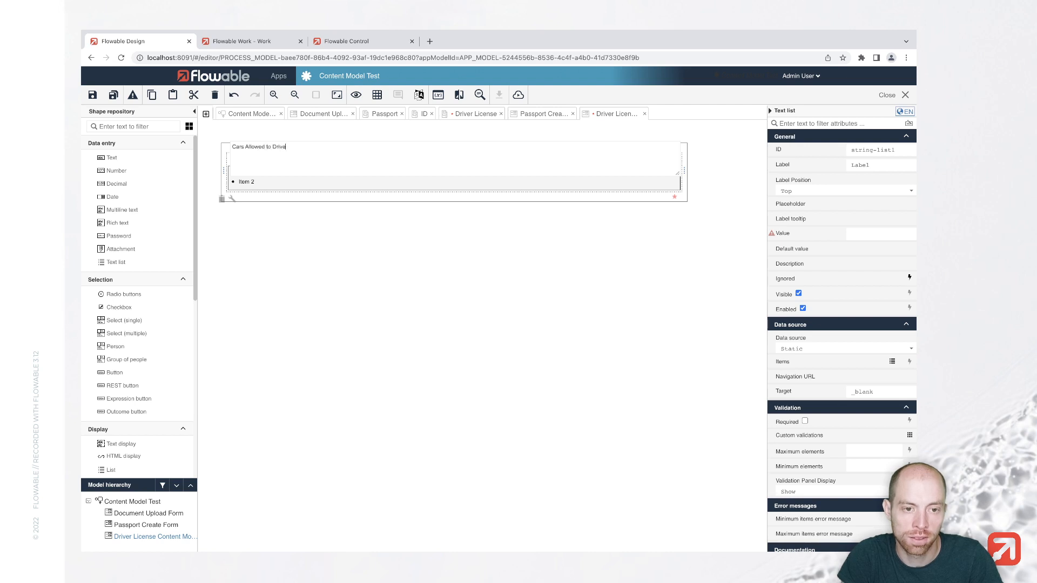
key(Return)
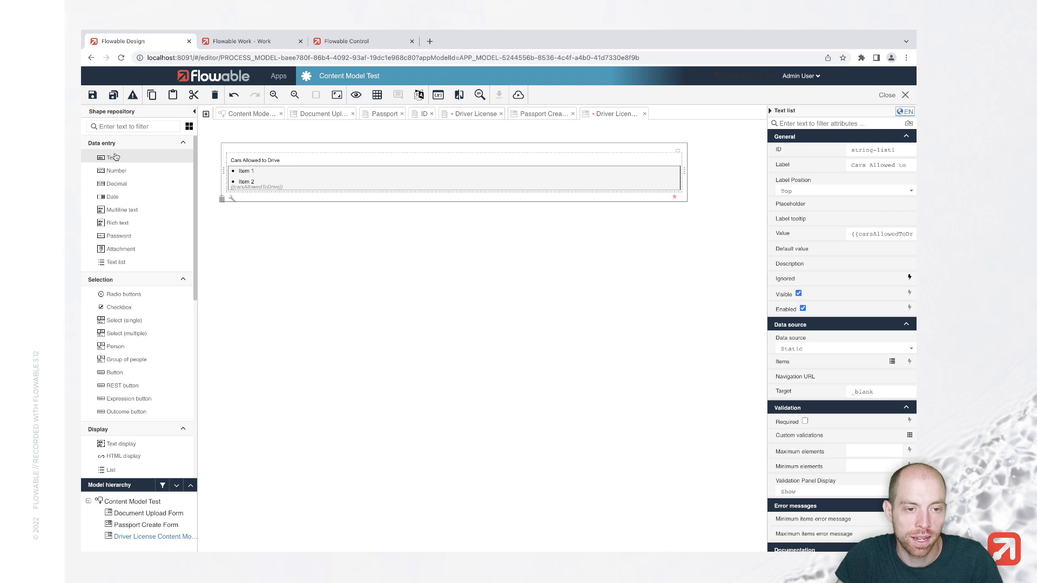
Add a text field labelled Issued in above the Cars Allowed to Drive list and save the models.
drag(115, 157, 292, 154)
text(Issued in)
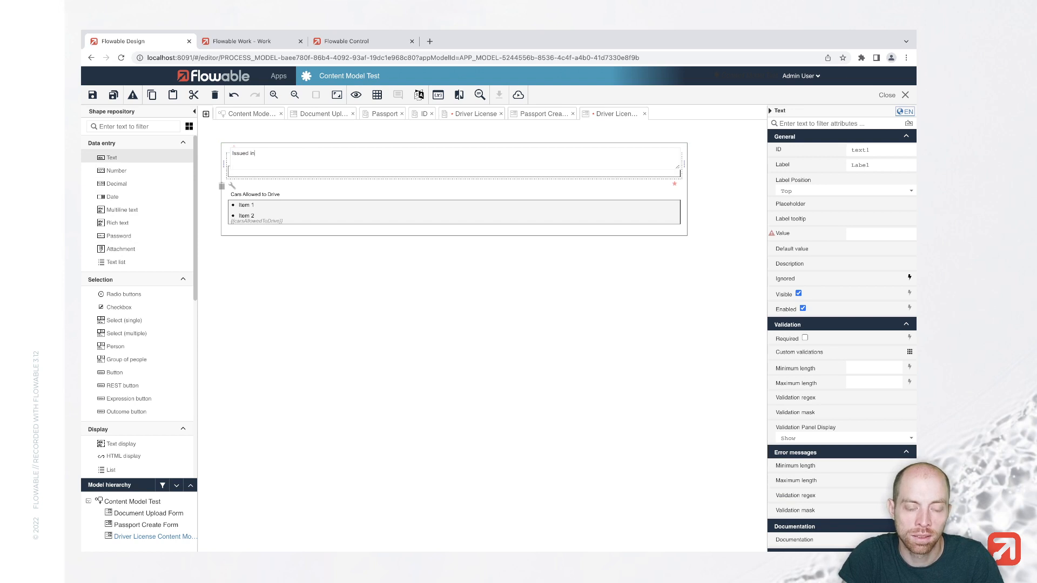
key(Return)
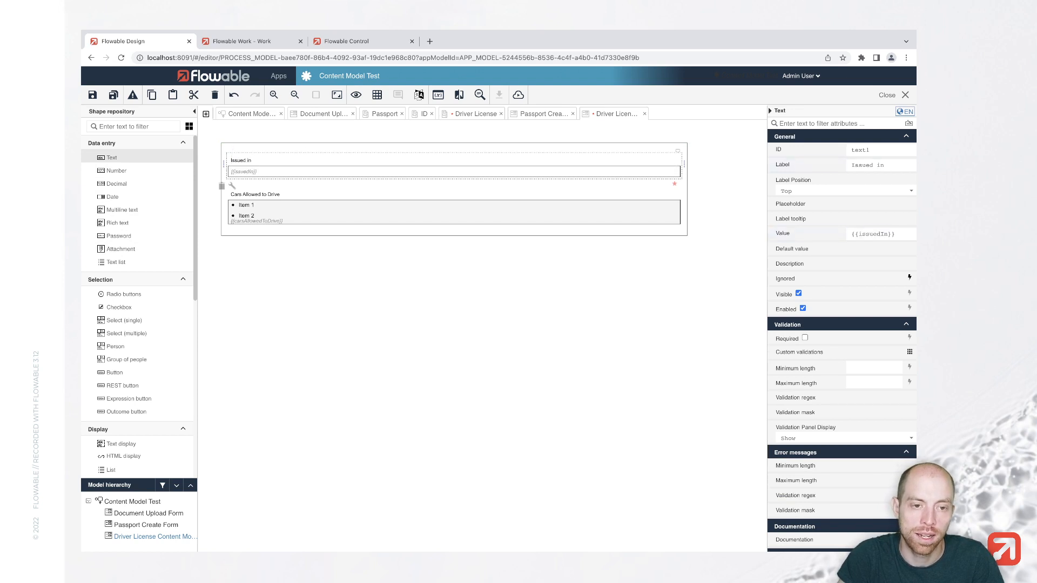
click(92, 94)
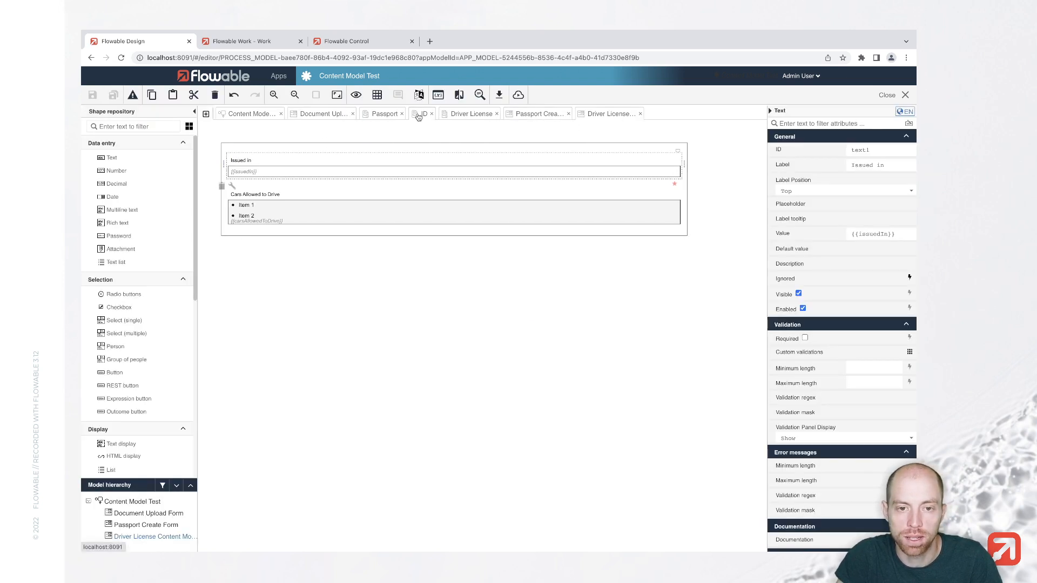
Add an edit action to the Passport content model that references the existing Passport Create Form, and save all models.
click(382, 115)
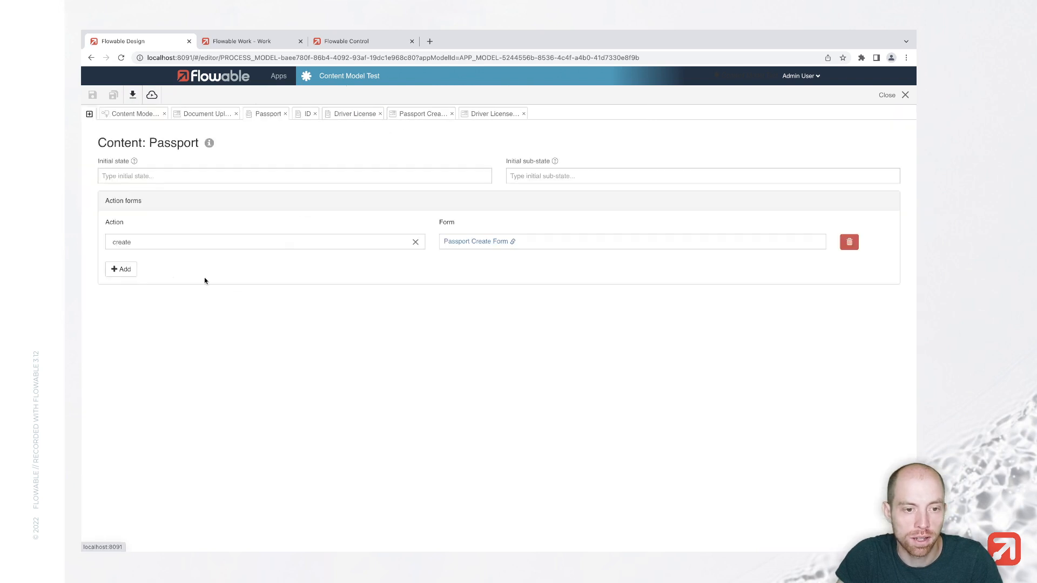
click(120, 269)
click(146, 265)
click(146, 306)
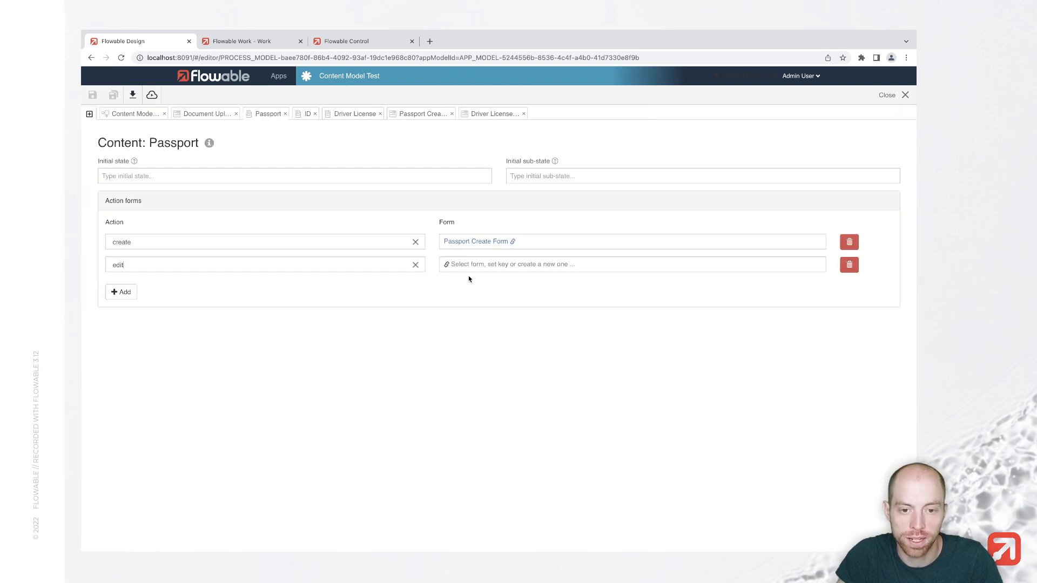
click(478, 267)
click(557, 279)
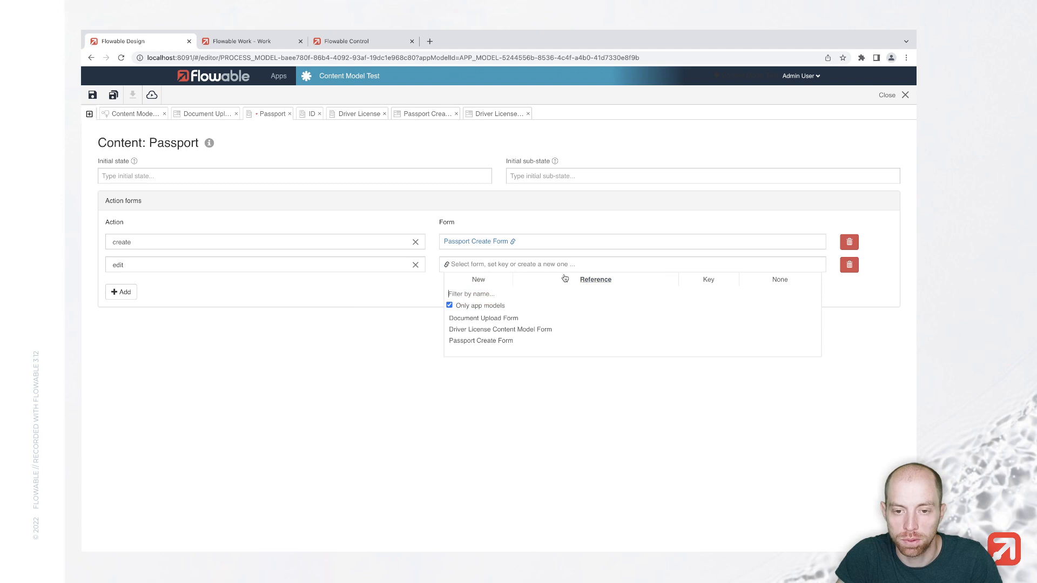
click(481, 341)
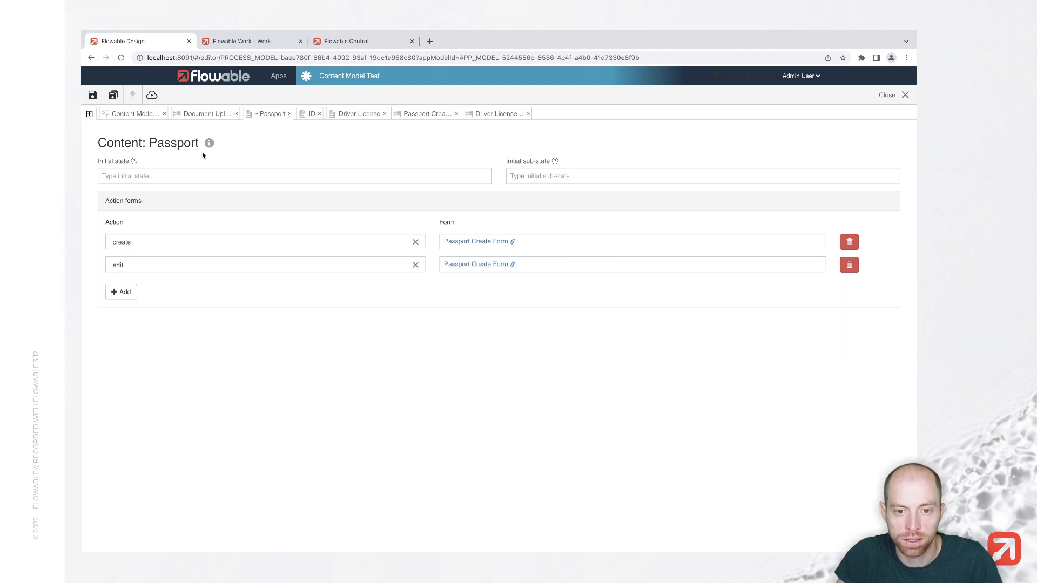
click(112, 95)
Add an edit action to the Driver License content model that references the Driver License Content Model Form, and save all models.
click(337, 113)
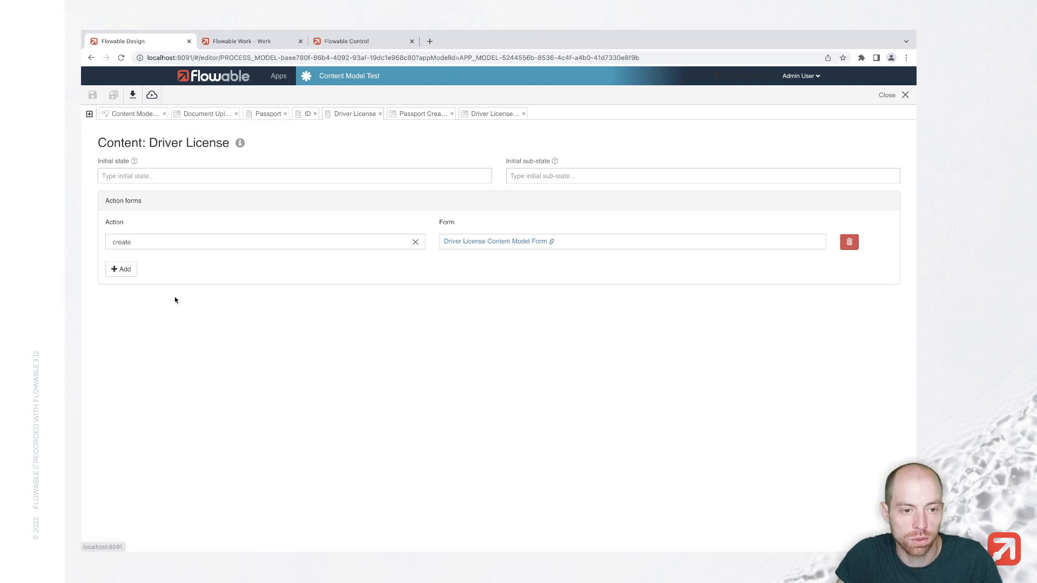
click(124, 276)
click(135, 266)
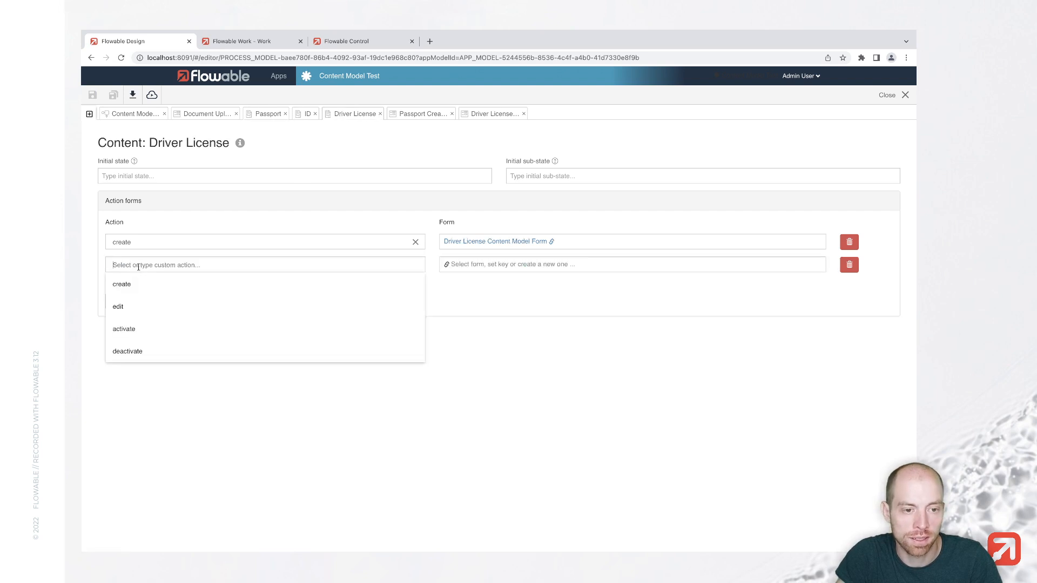
click(143, 313)
click(516, 270)
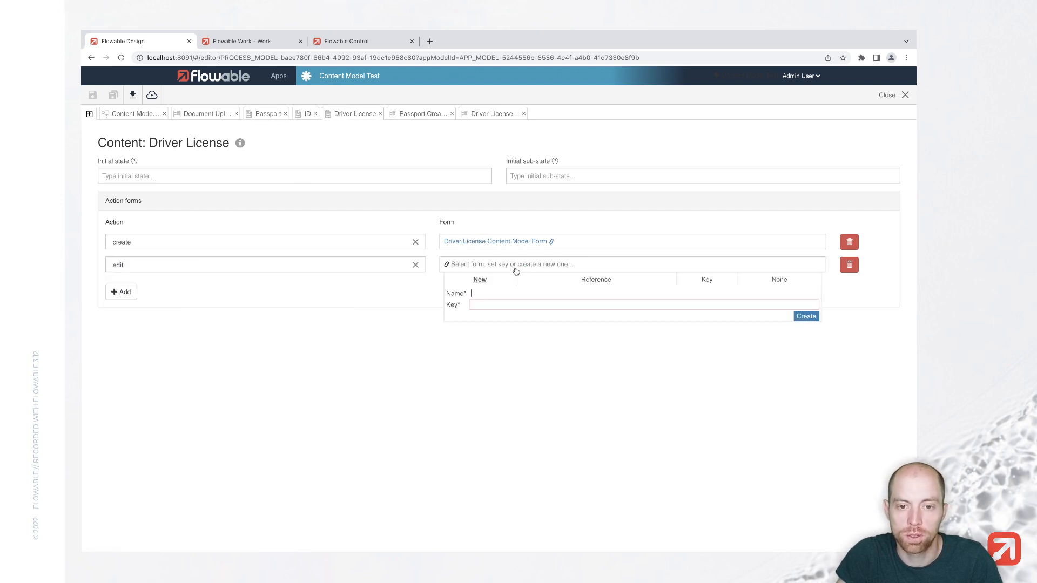
click(582, 284)
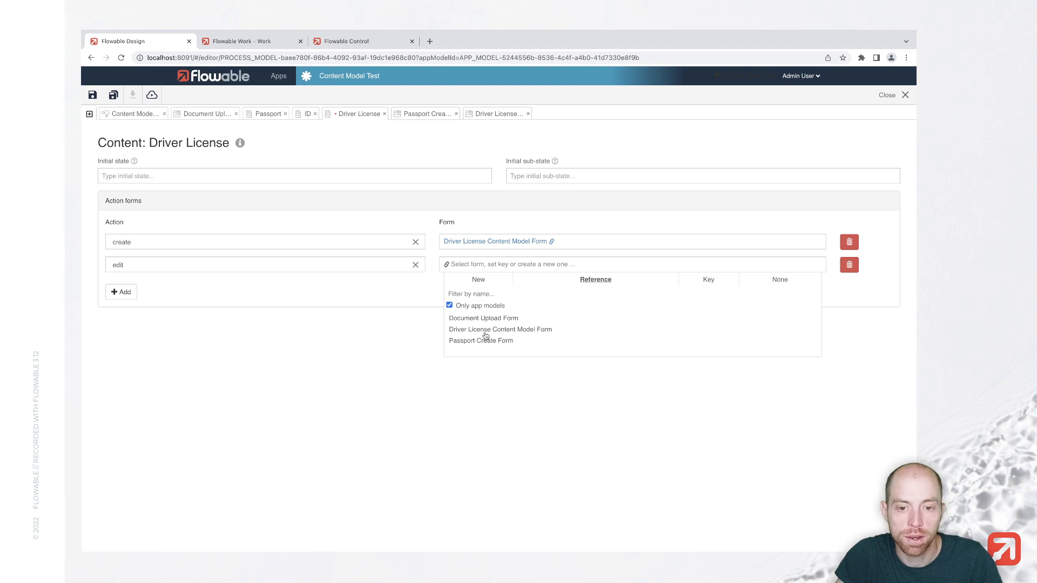
click(485, 330)
click(113, 95)
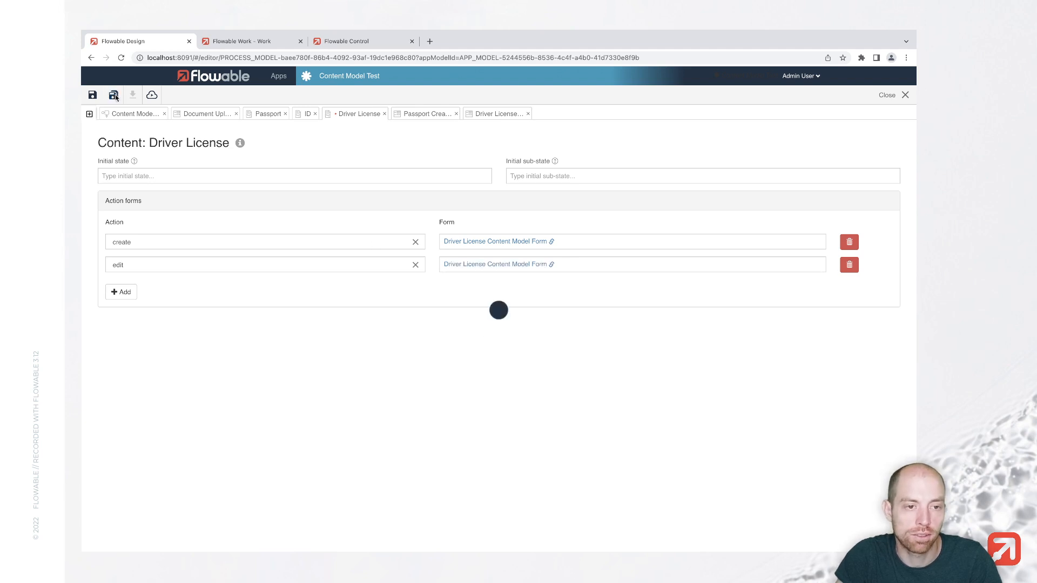
Publish the Content Model Test app to the default target and start a new Content Model Test process in Flowable Work.
click(151, 96)
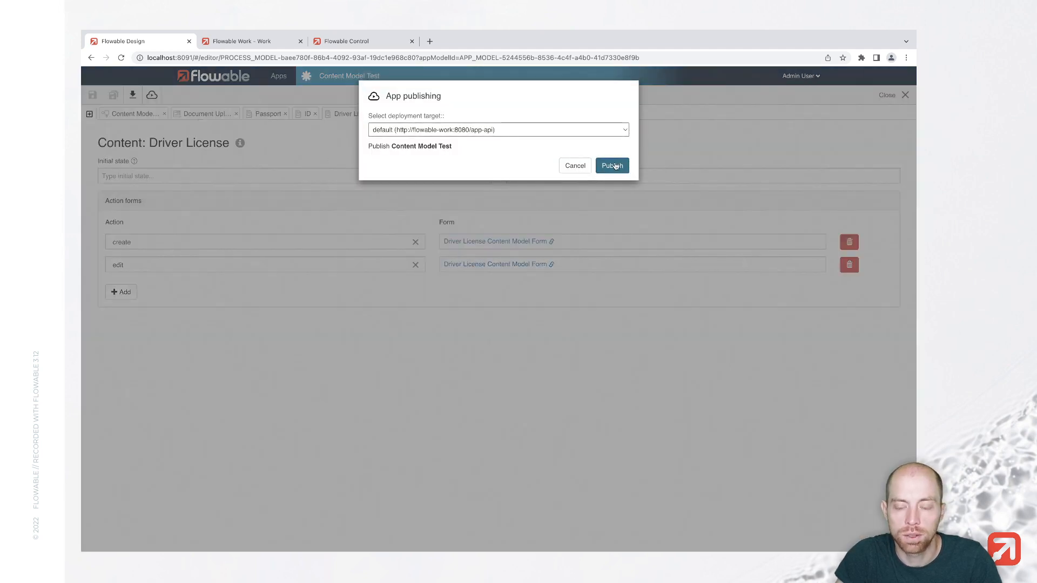
click(612, 163)
click(241, 41)
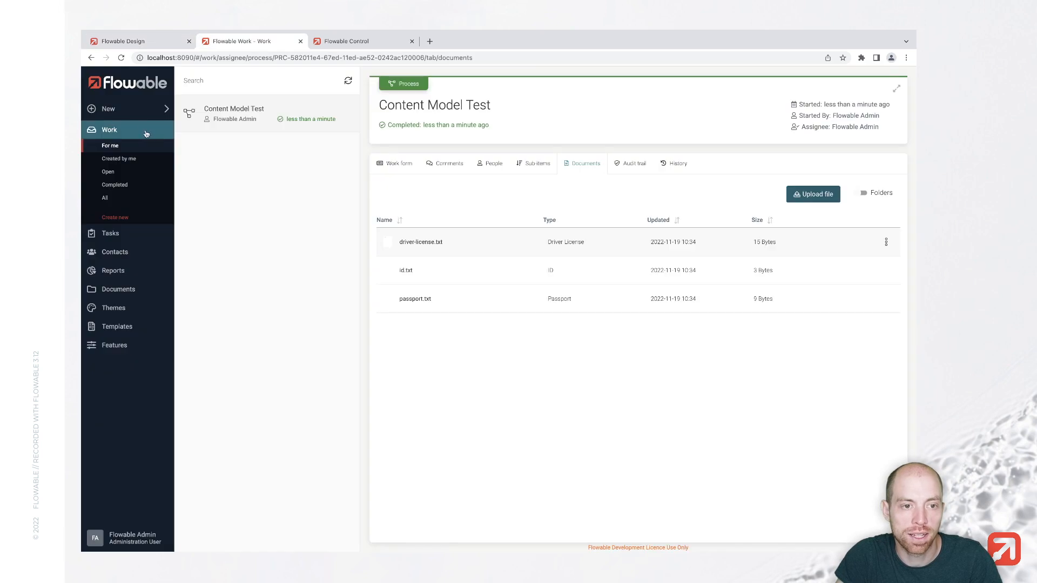
click(108, 109)
click(447, 336)
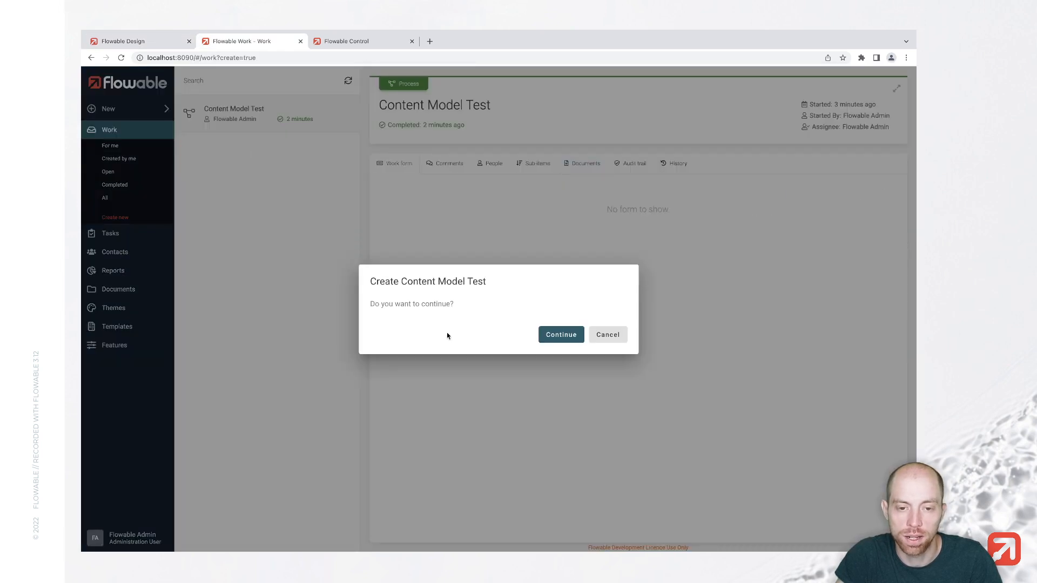
click(546, 333)
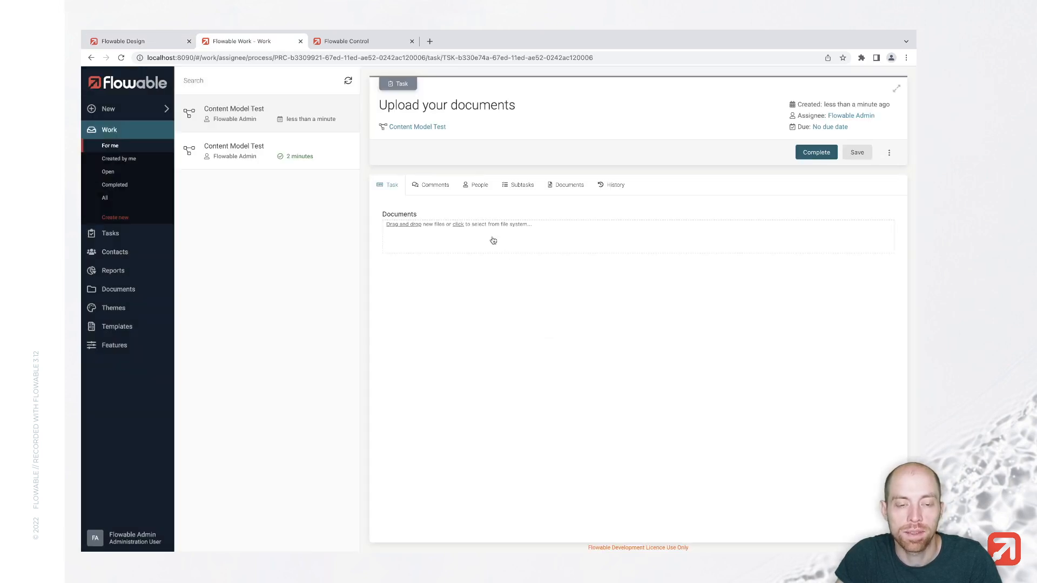
Upload driver-license.txt, id.txt and passport.txt to the Upload your documents task.
click(402, 249)
click(417, 236)
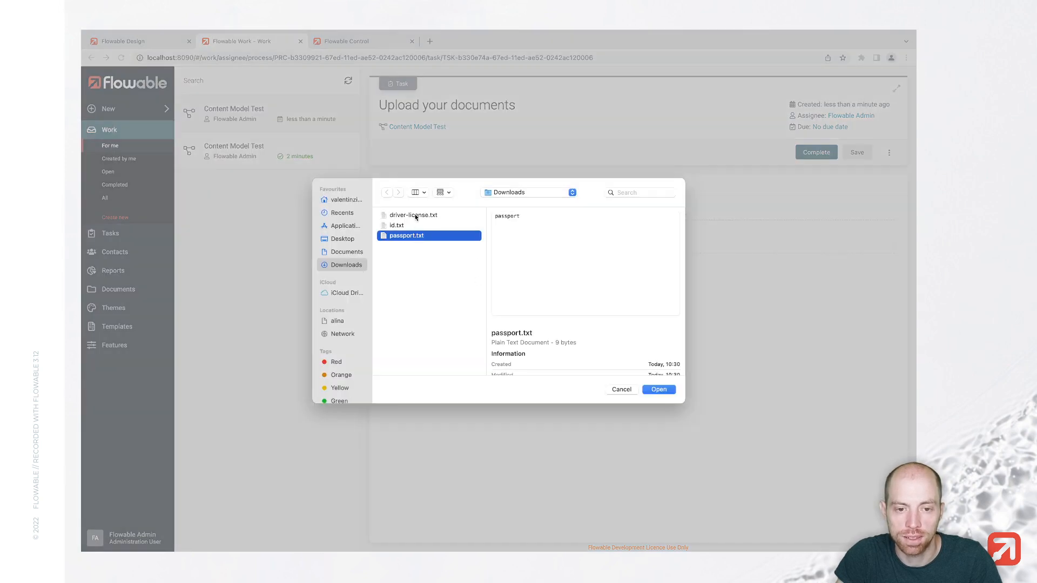
shift+click(415, 216)
key(Return)
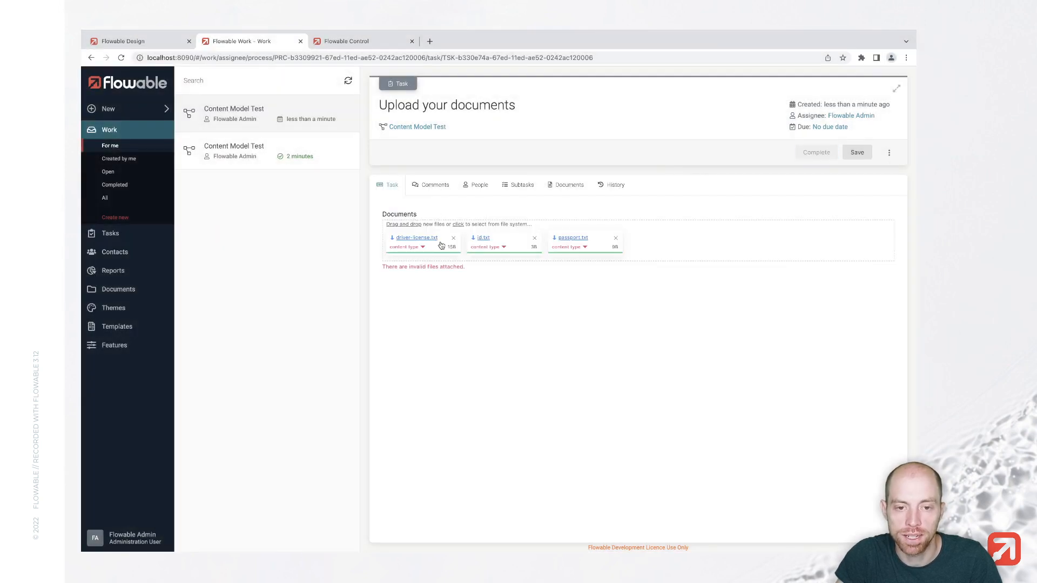
Set the content type of driver-license.txt to Driver License.
click(423, 248)
click(445, 312)
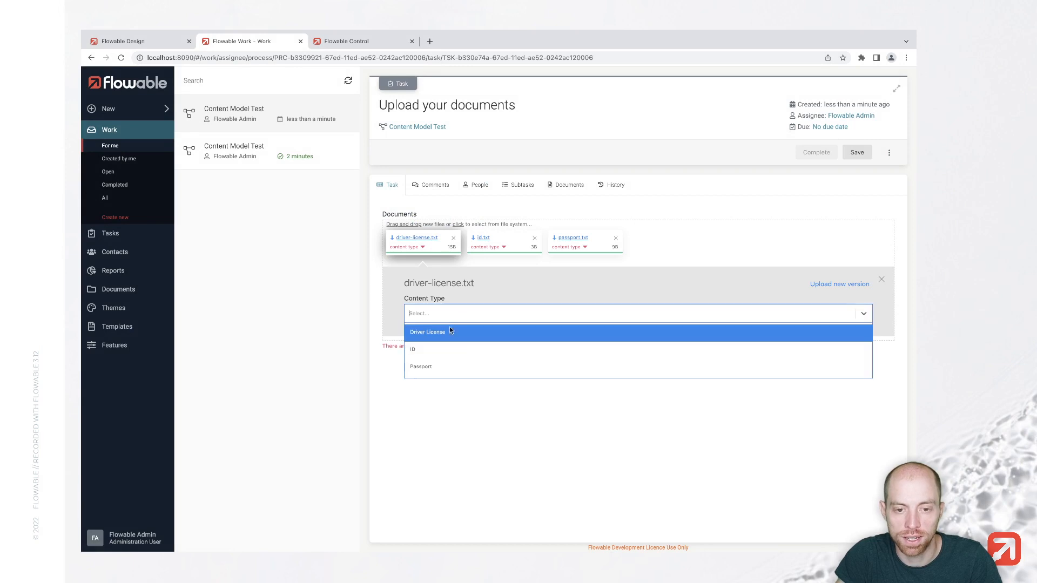
click(447, 333)
Fill in the metadata of driver-license.txt with "some place" as Issued in and Truck and Car as Cars Allowed to Drive.
click(454, 360)
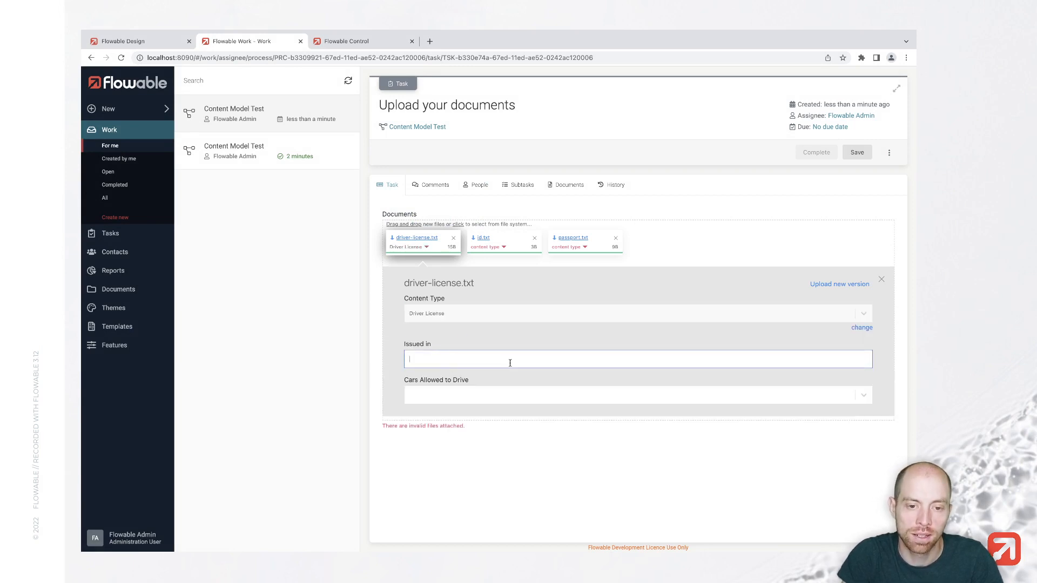
text(some place)
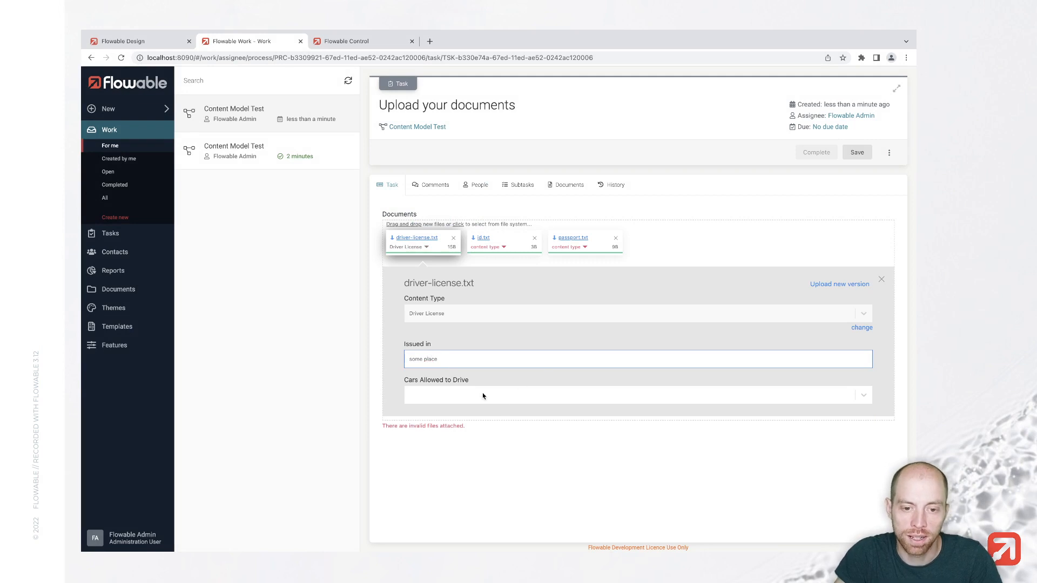
click(483, 394)
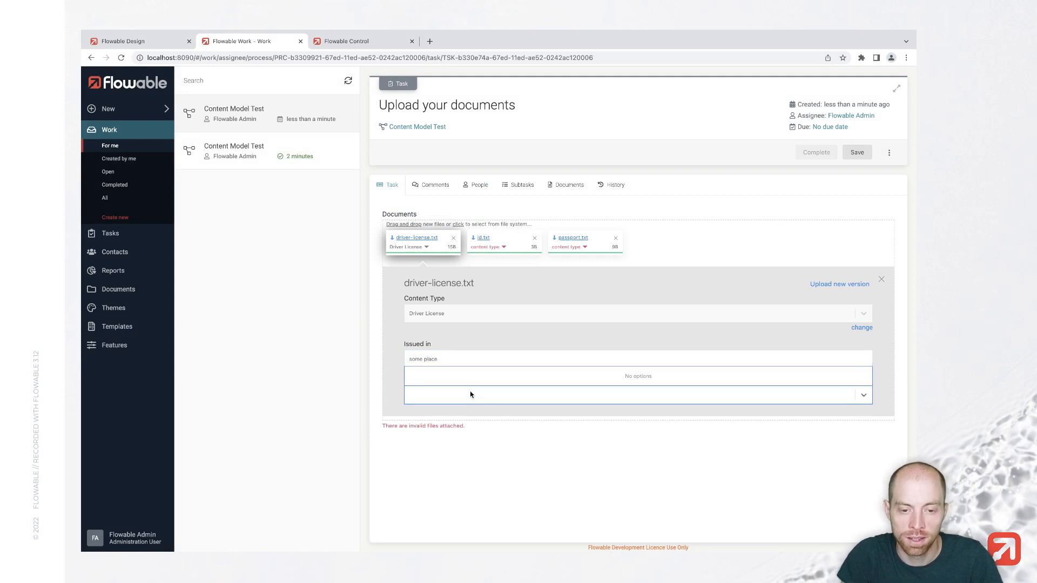
text(fi)
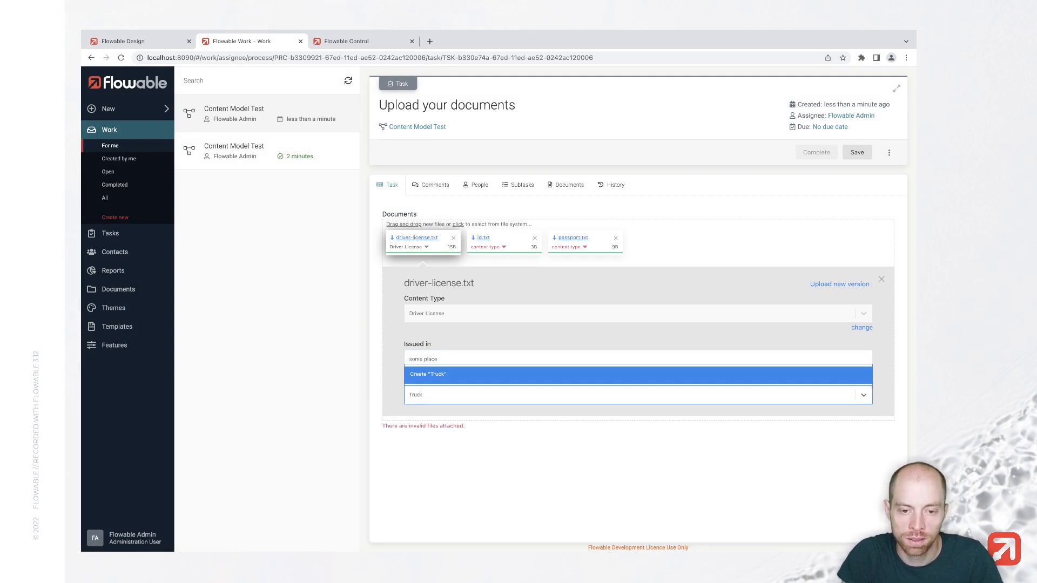
key(Return)
text(ck C)
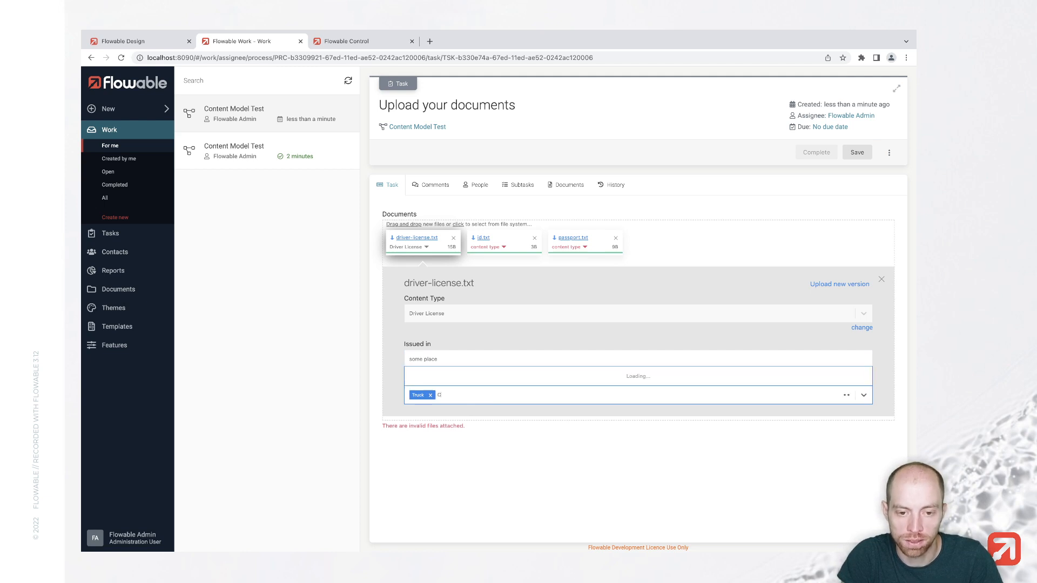
text(ar)
key(Return)
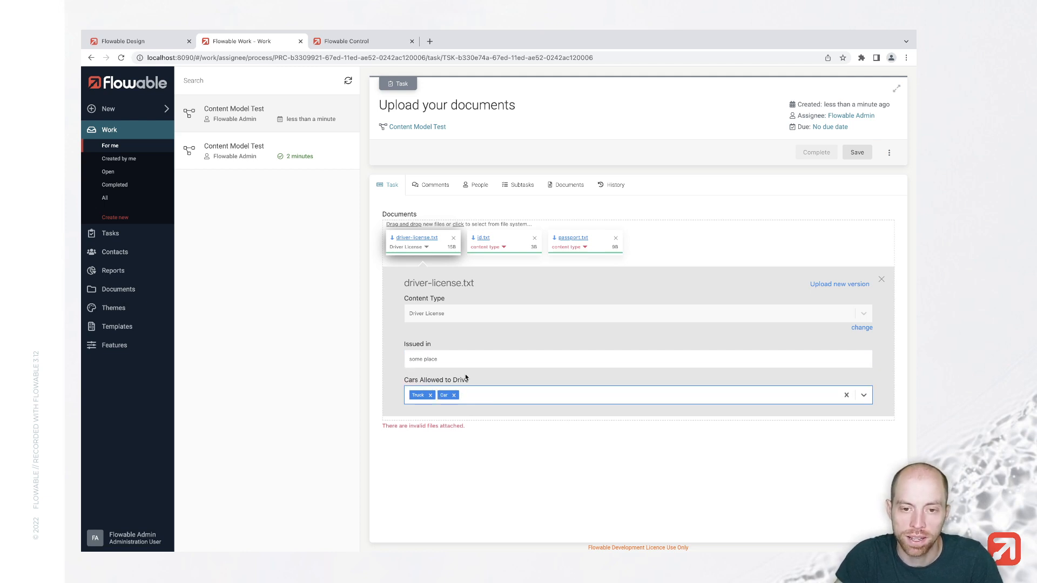
Set the content type of id.txt to ID and of passport.txt to Passport.
click(489, 243)
click(472, 313)
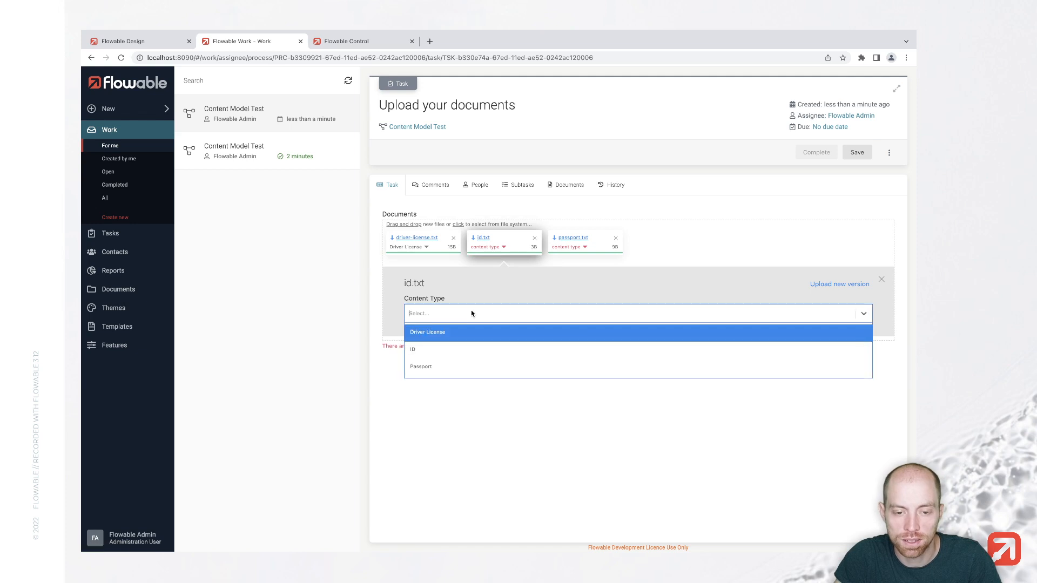
click(455, 349)
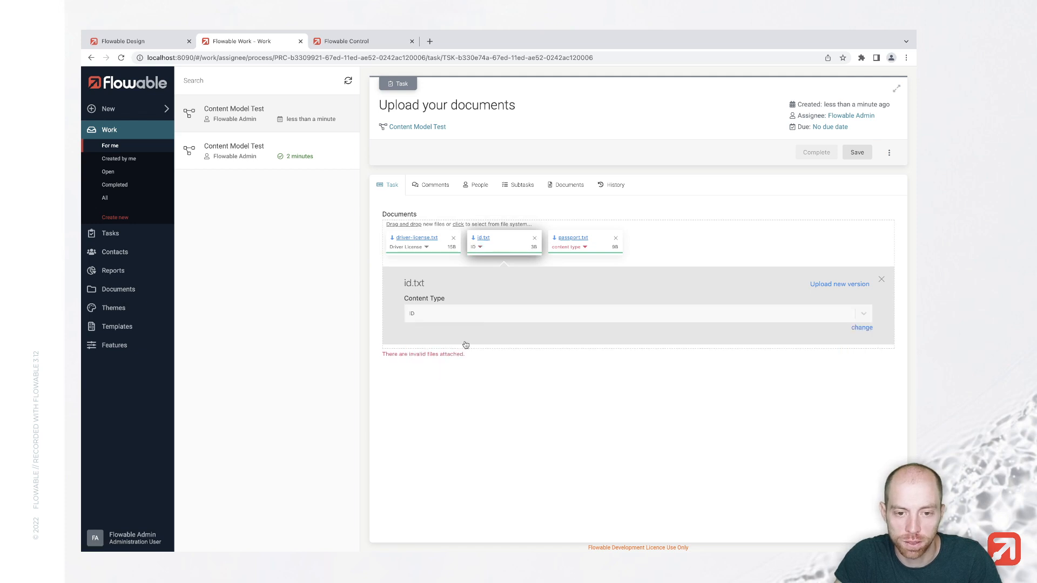
click(576, 248)
click(514, 315)
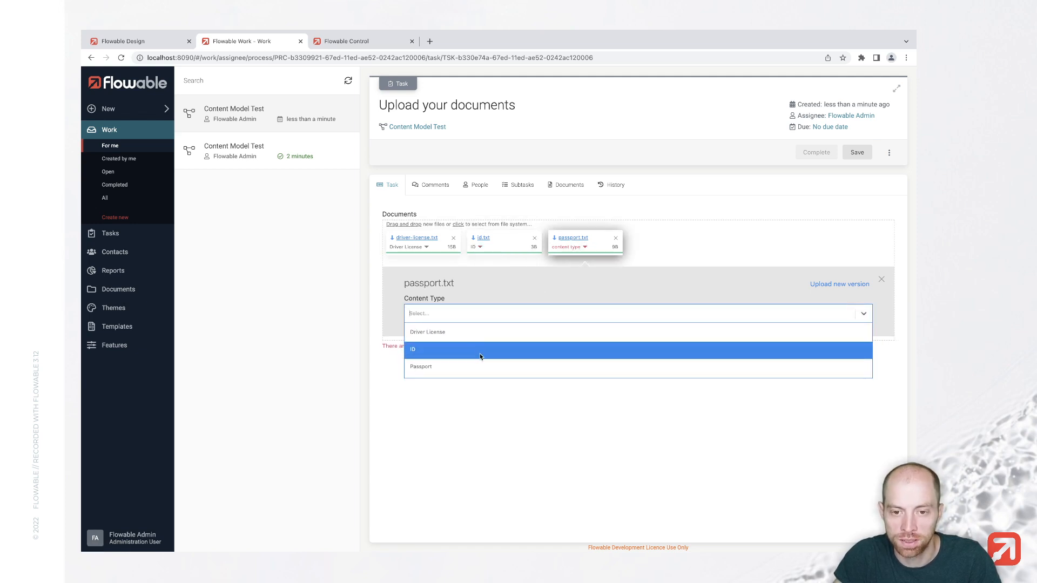
click(459, 362)
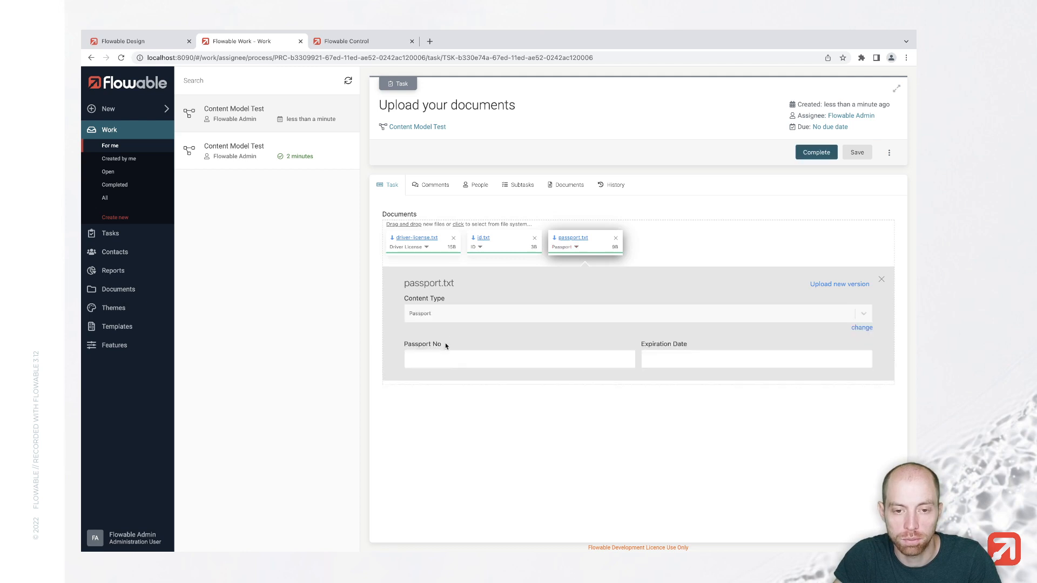
Enter the passport number and the expiration date 2022-11-30 for passport.txt, and complete the Upload your documents task.
click(472, 360)
text(ABC1)
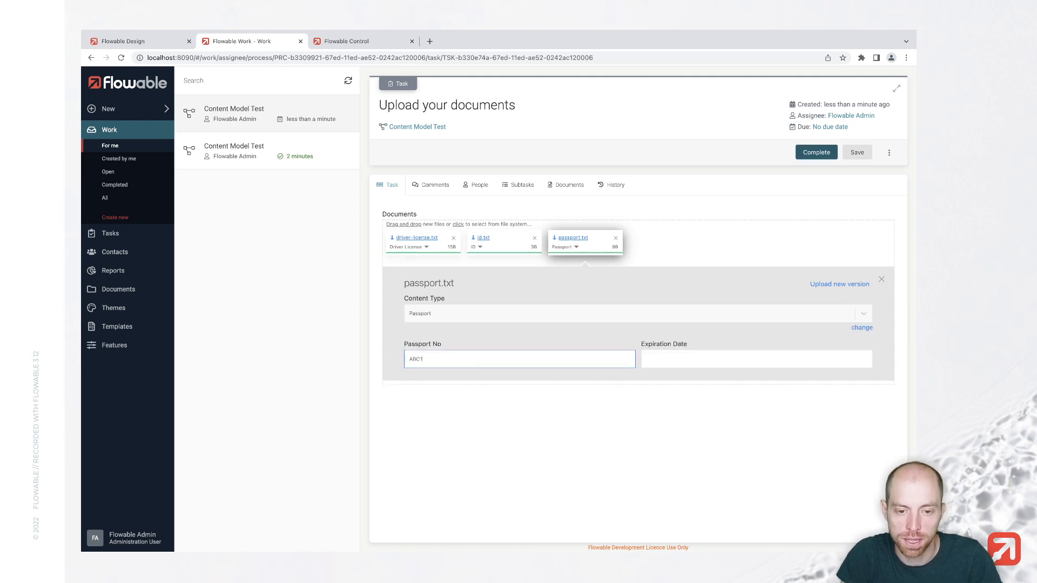
text(2345)
click(671, 363)
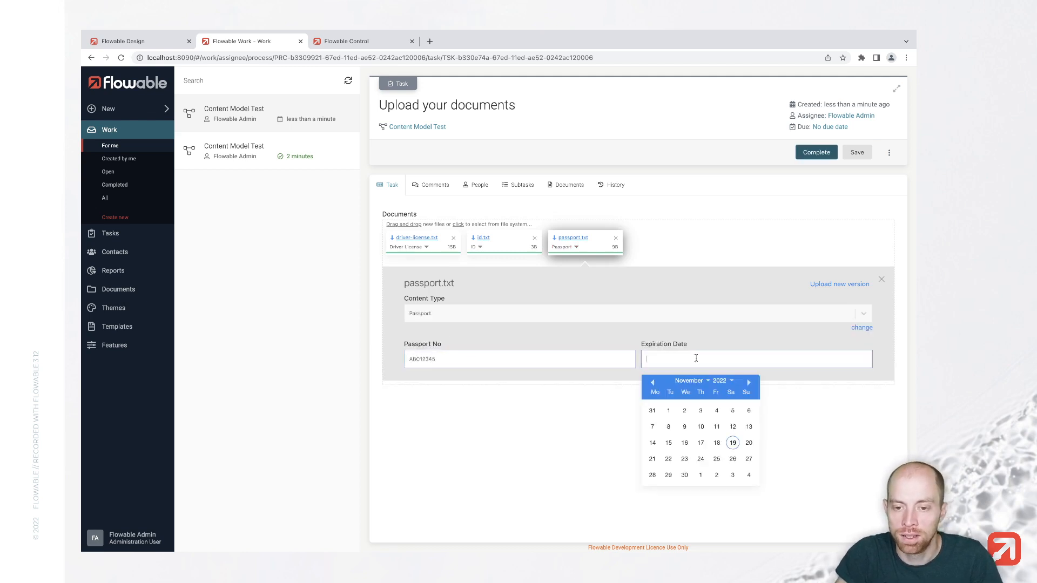
click(682, 474)
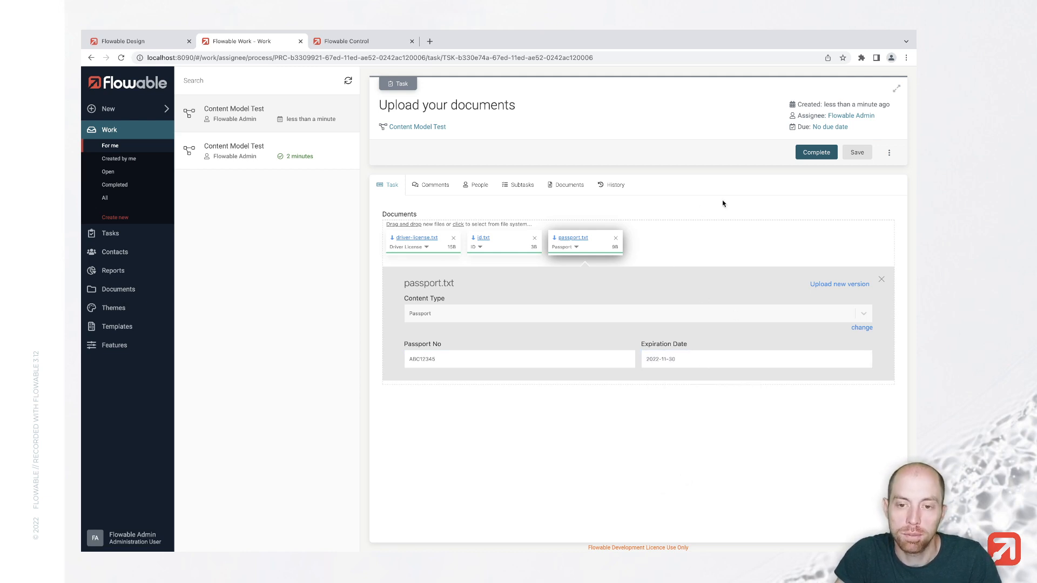
click(823, 153)
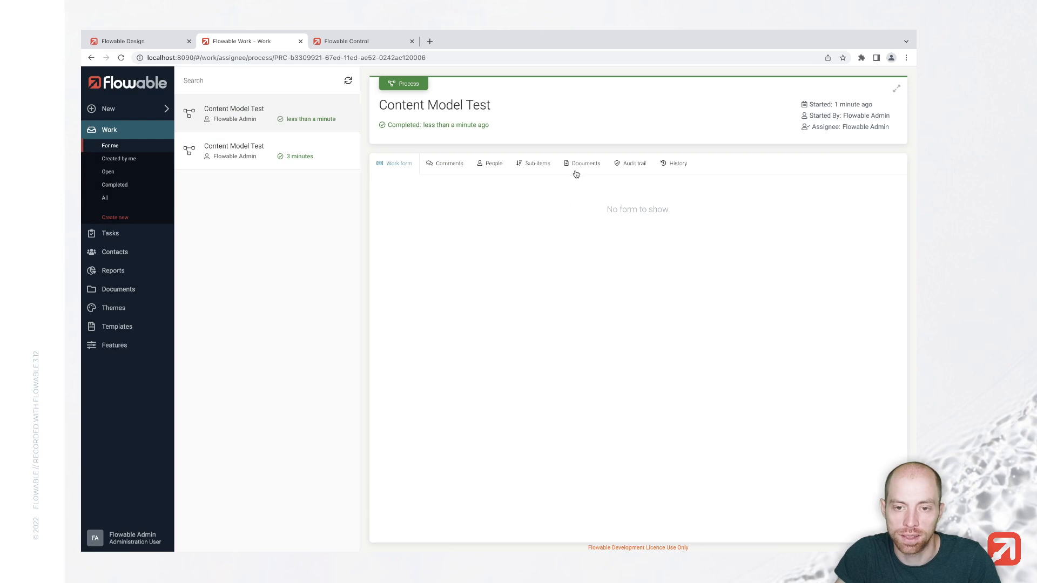
Review the stored metadata of passport.txt and driver-license.txt among the completed process's documents.
click(579, 165)
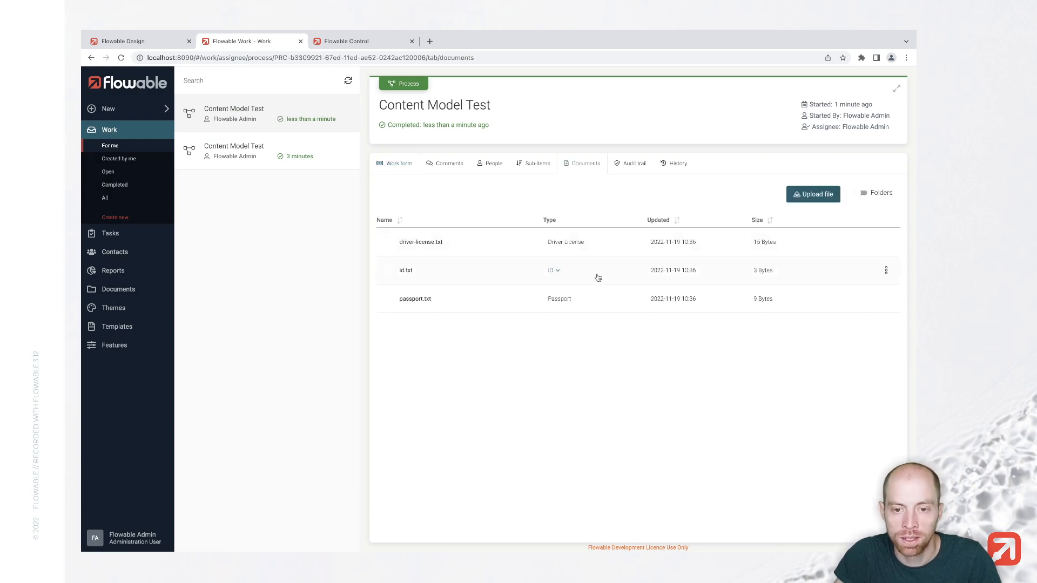
click(578, 303)
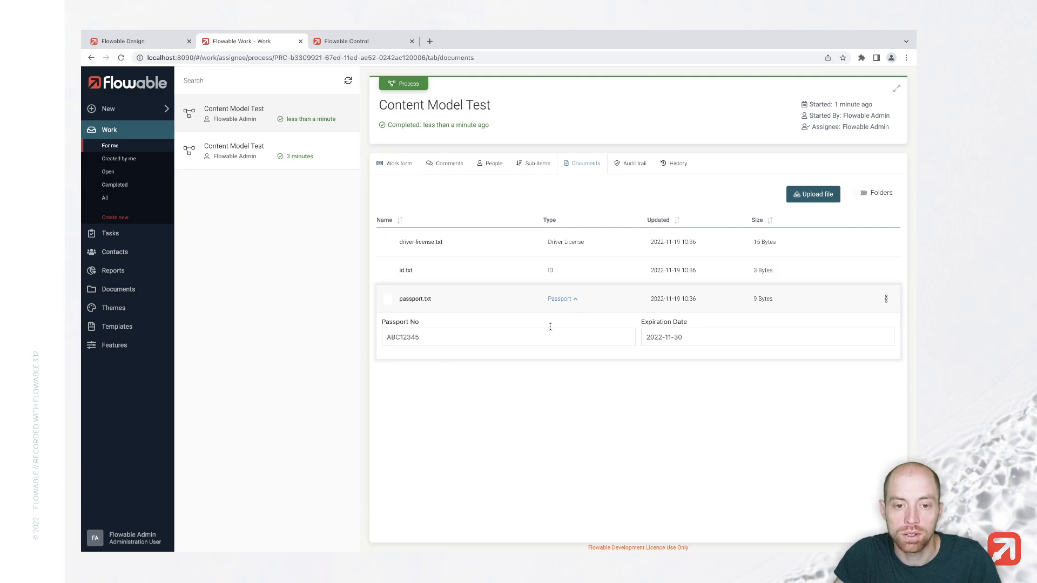
click(595, 248)
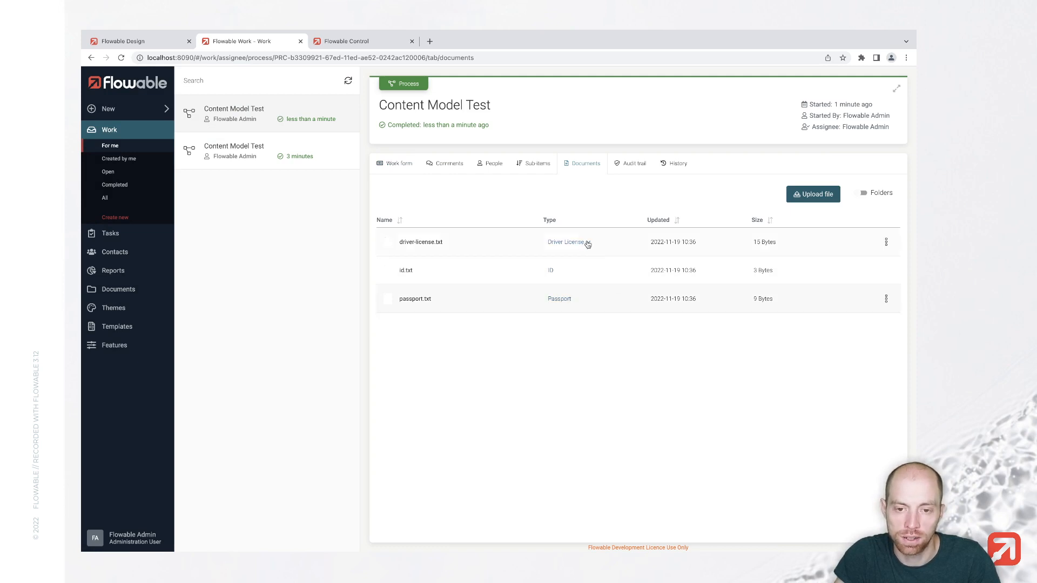
click(588, 243)
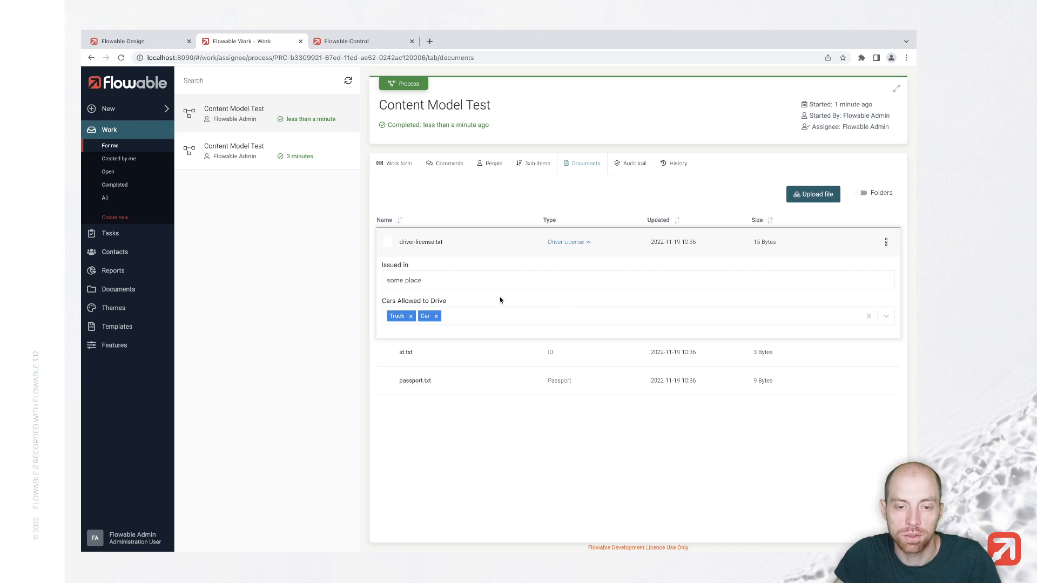
click(589, 244)
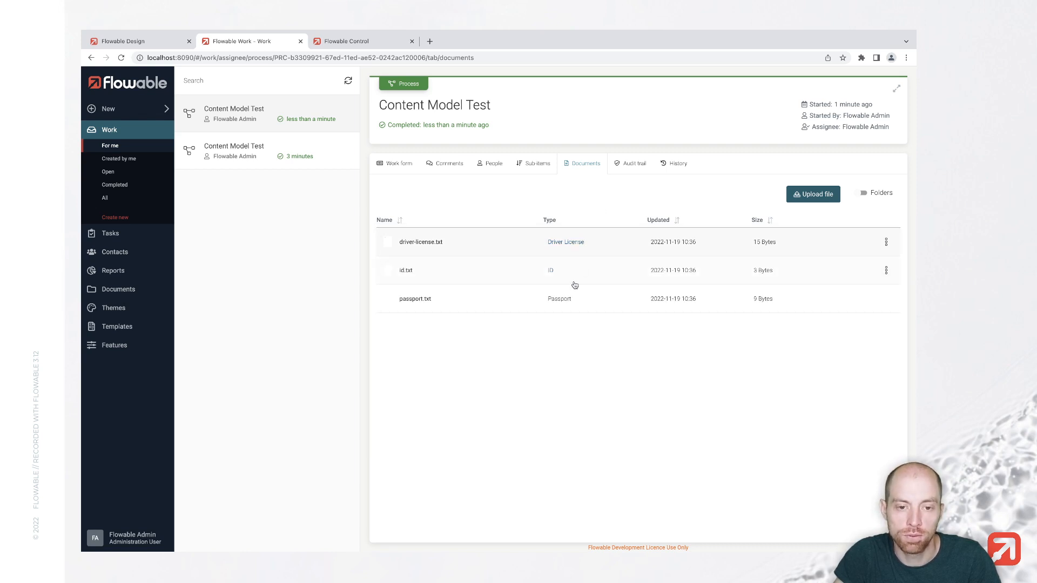